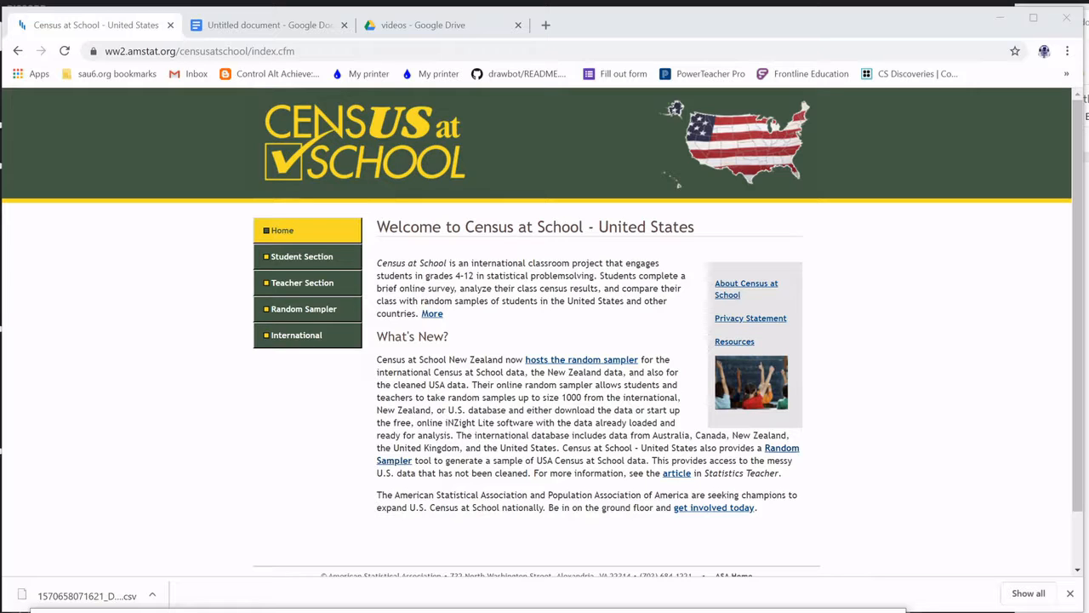
View the lesson outline in Docs, then open the Census at School Random Sampler form
click(281, 25)
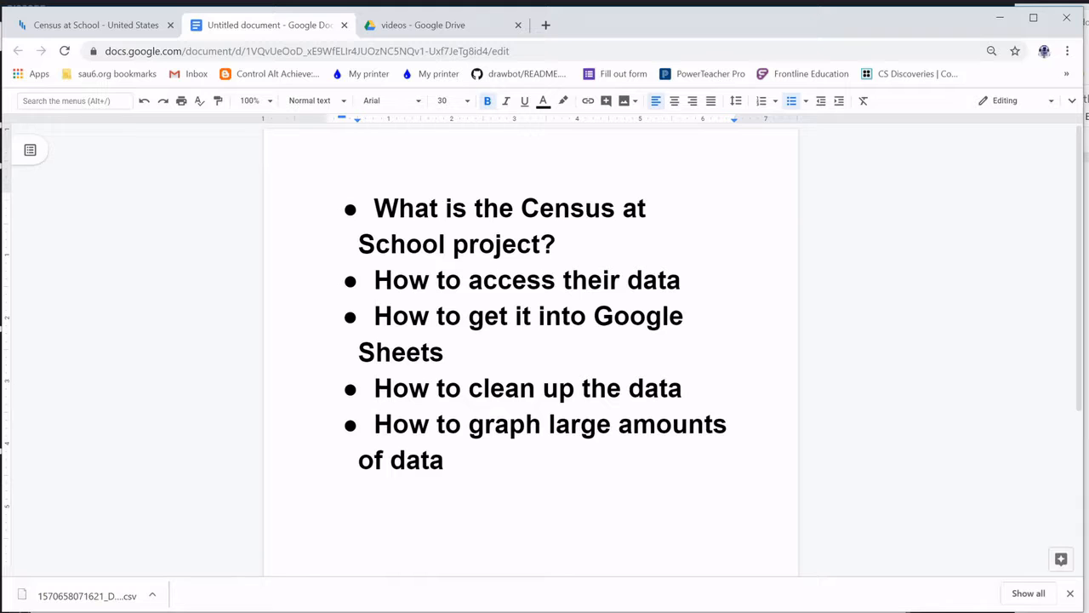
click(113, 34)
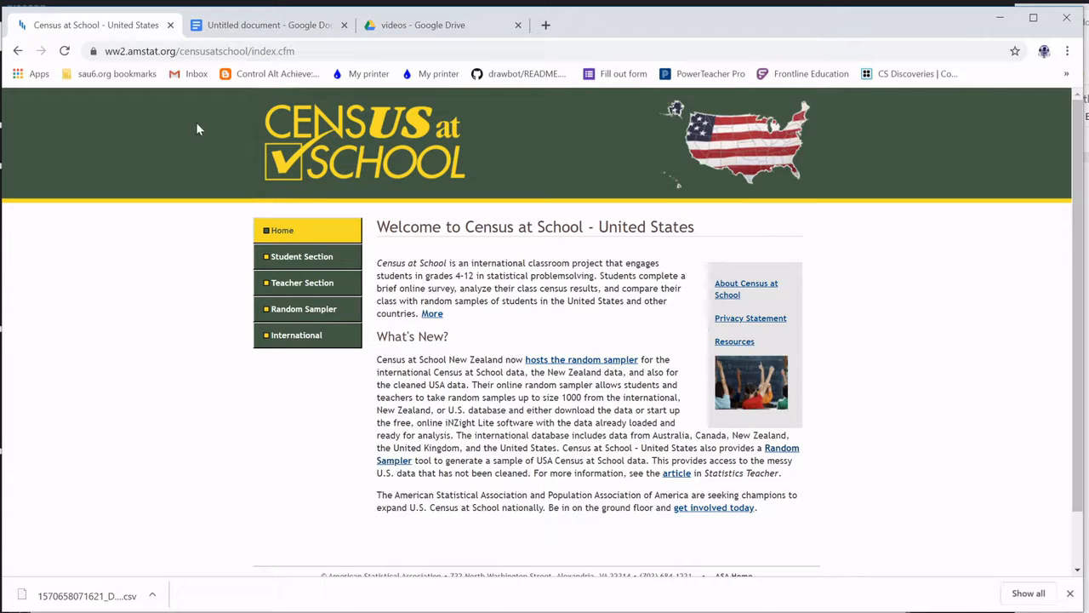
click(292, 312)
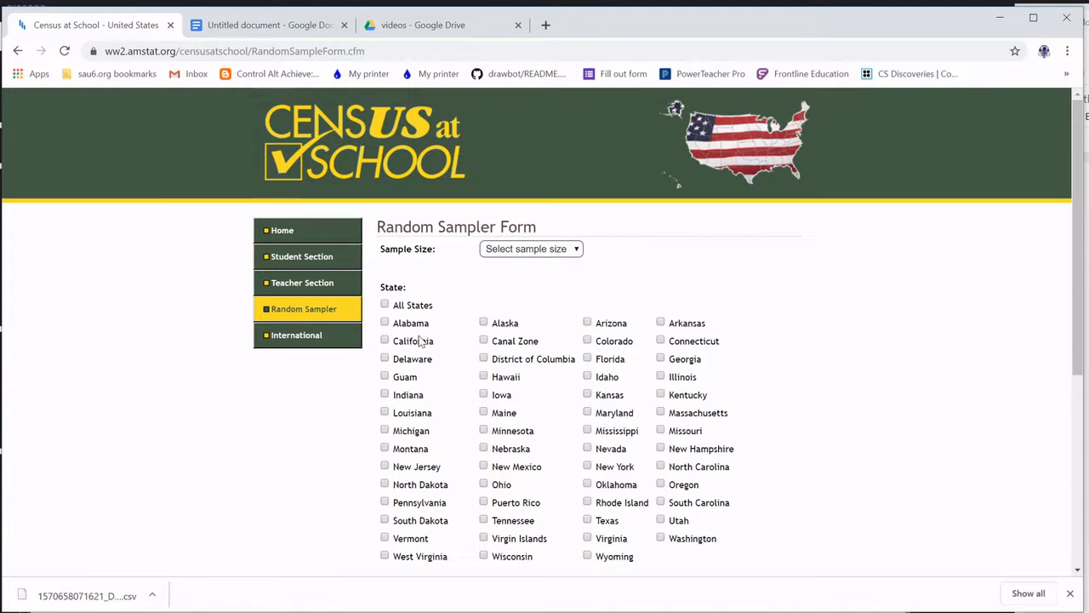
Submit a 500-student Nevada grade 8 sample request, which returns no data
click(535, 253)
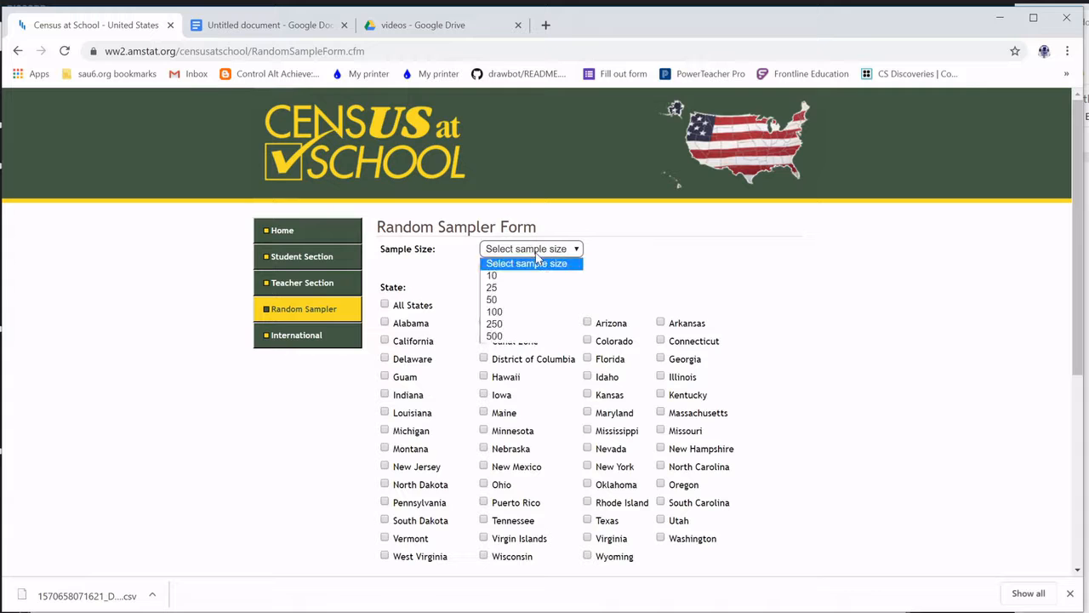
click(528, 336)
scroll(572, 398, down, 1)
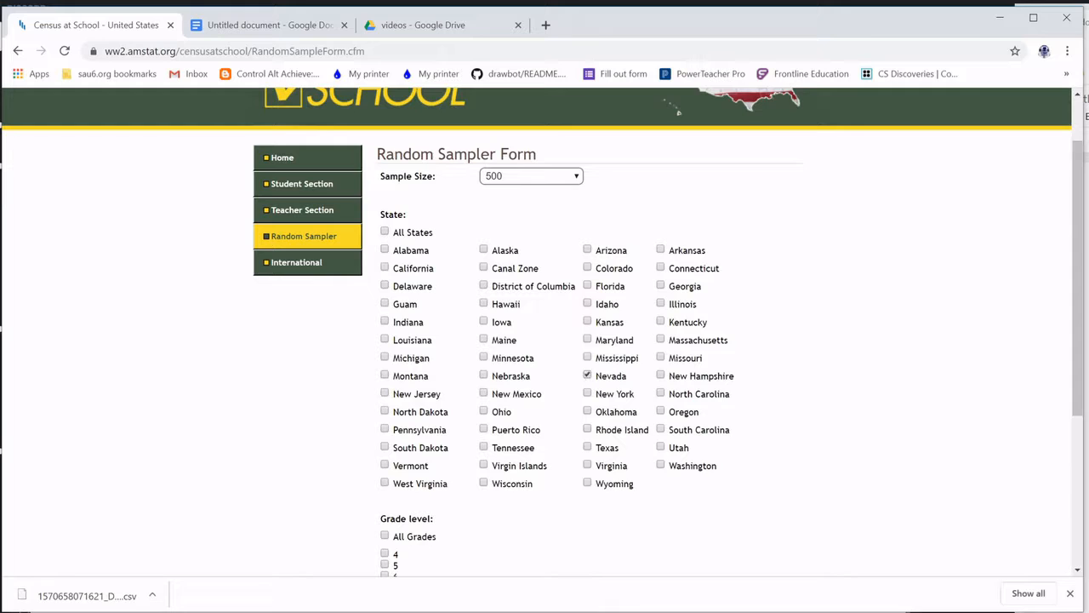
scroll(362, 424, down, 3)
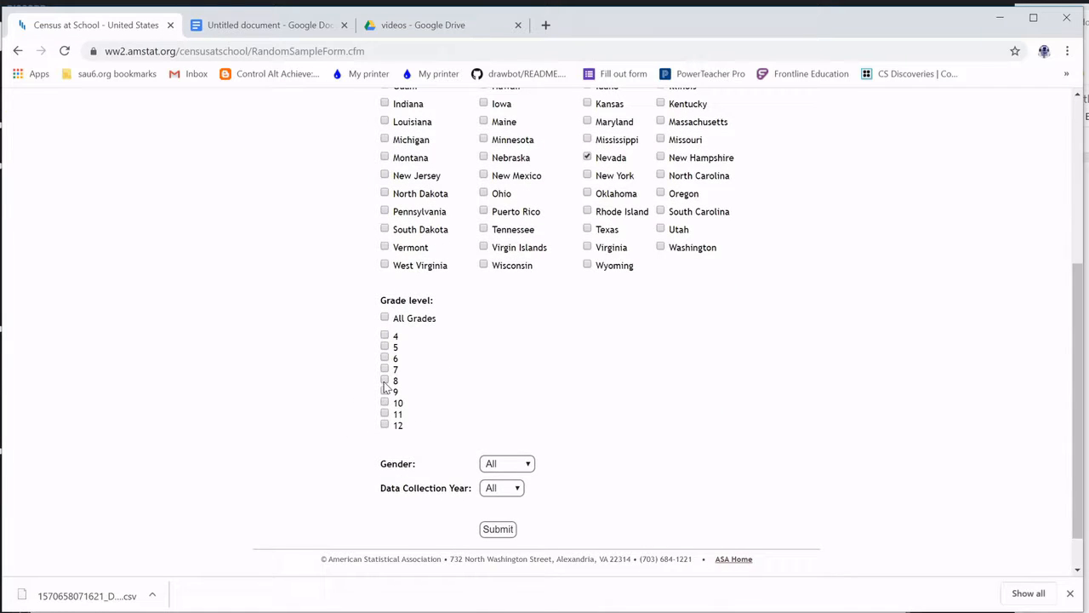
click(385, 382)
click(500, 532)
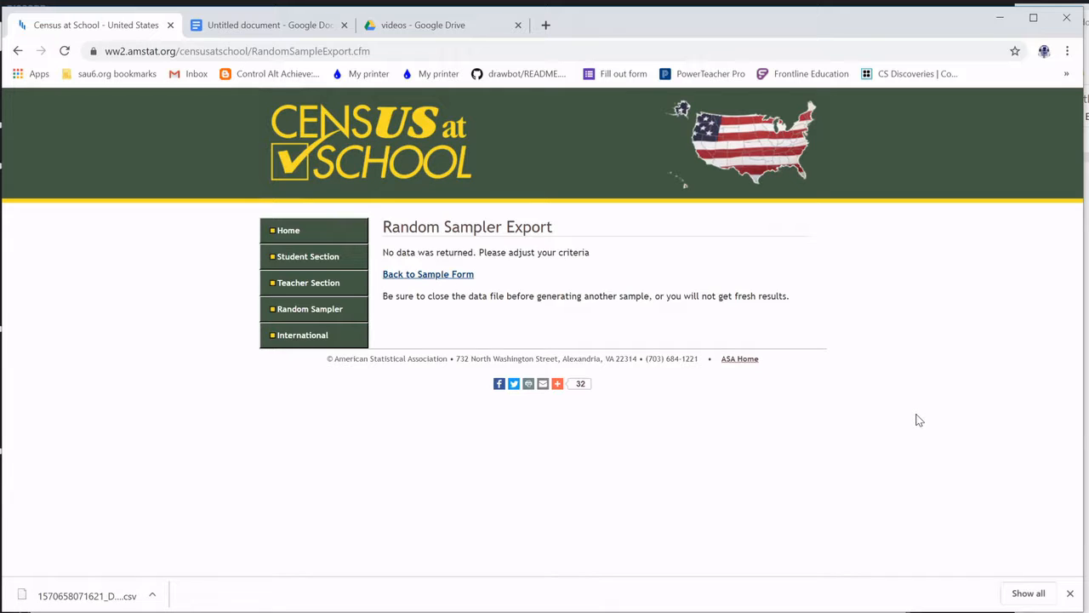
Request a 500-student grade 8 sample with no state chosen and download it as CSV
click(422, 277)
click(531, 249)
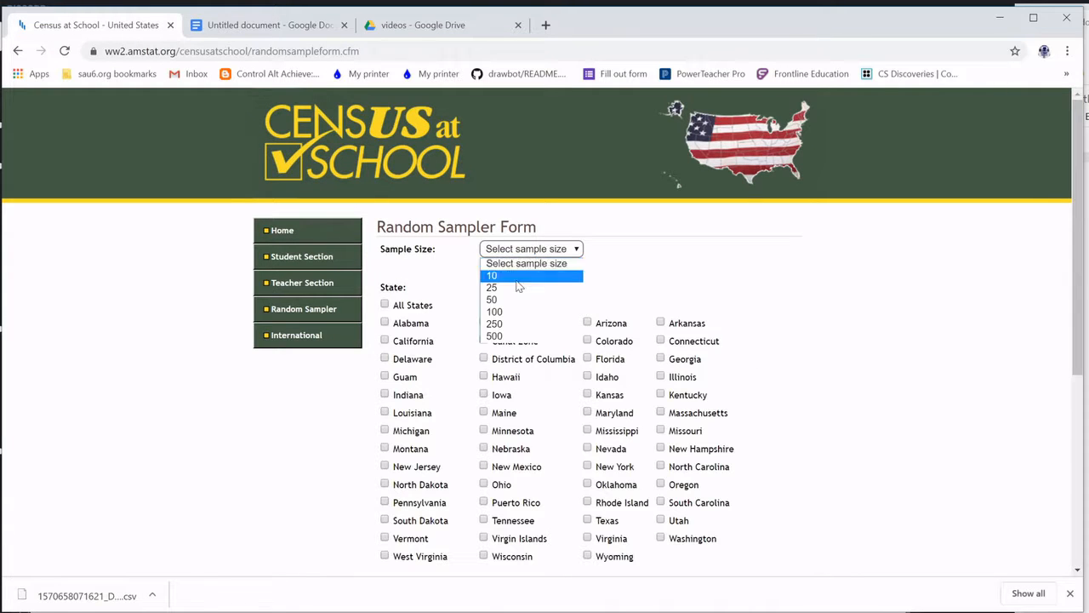
click(511, 337)
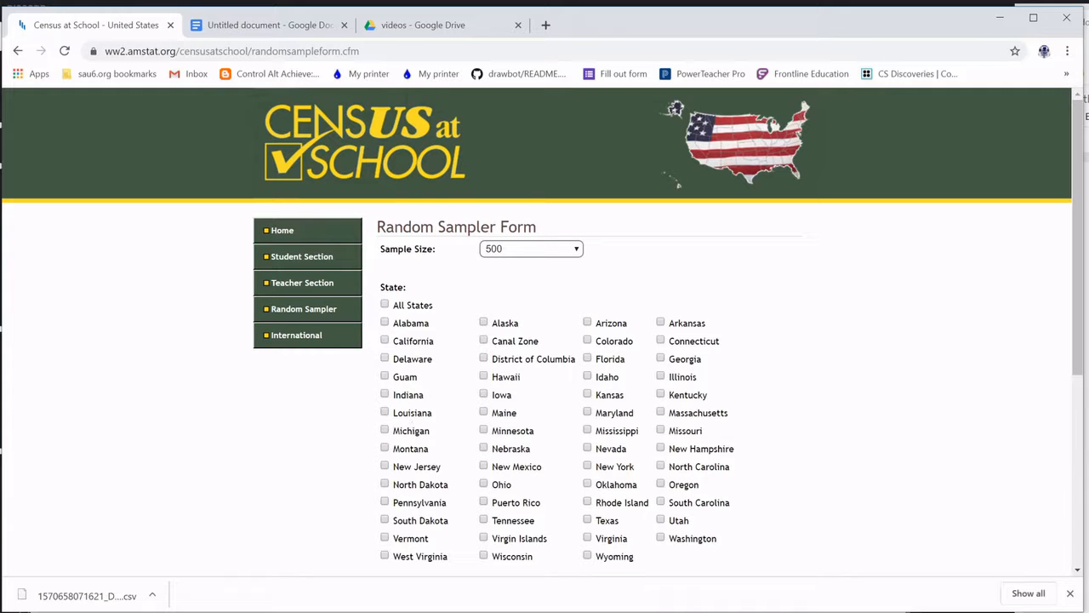
scroll(383, 377, down, 3)
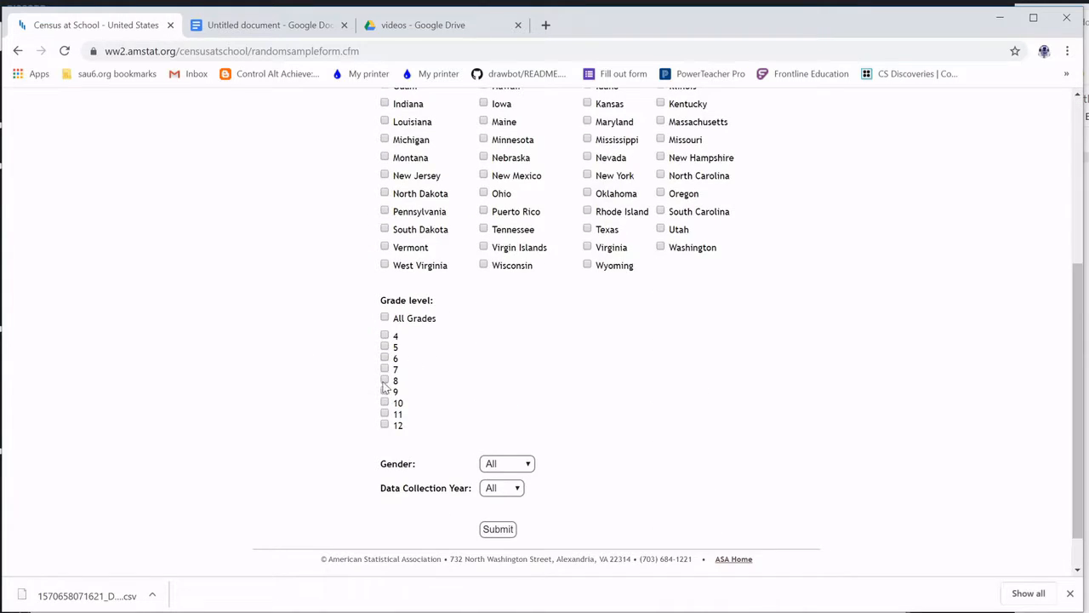
click(384, 381)
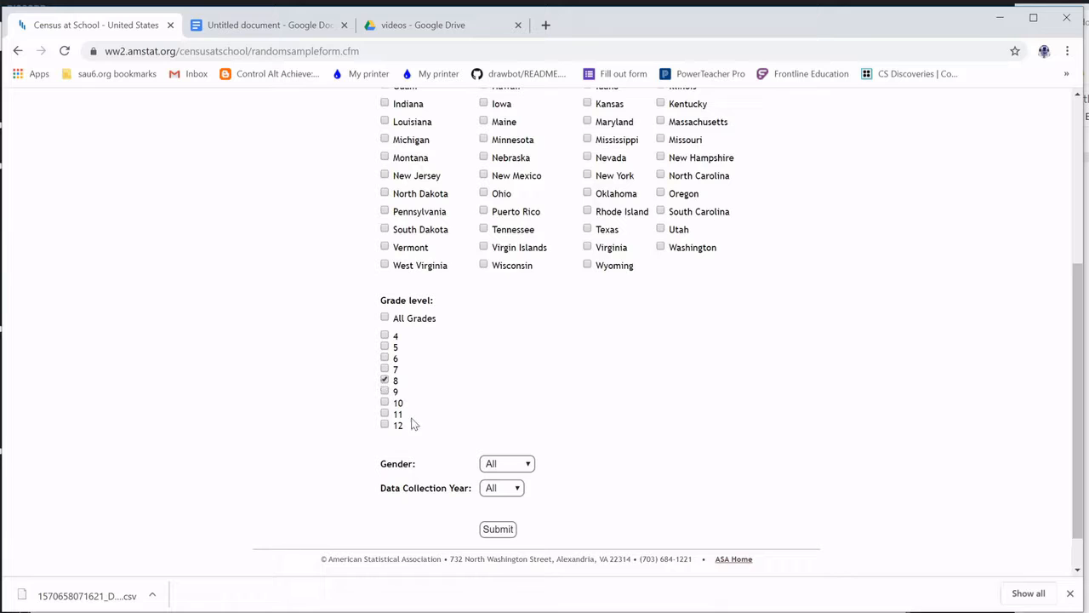
click(498, 530)
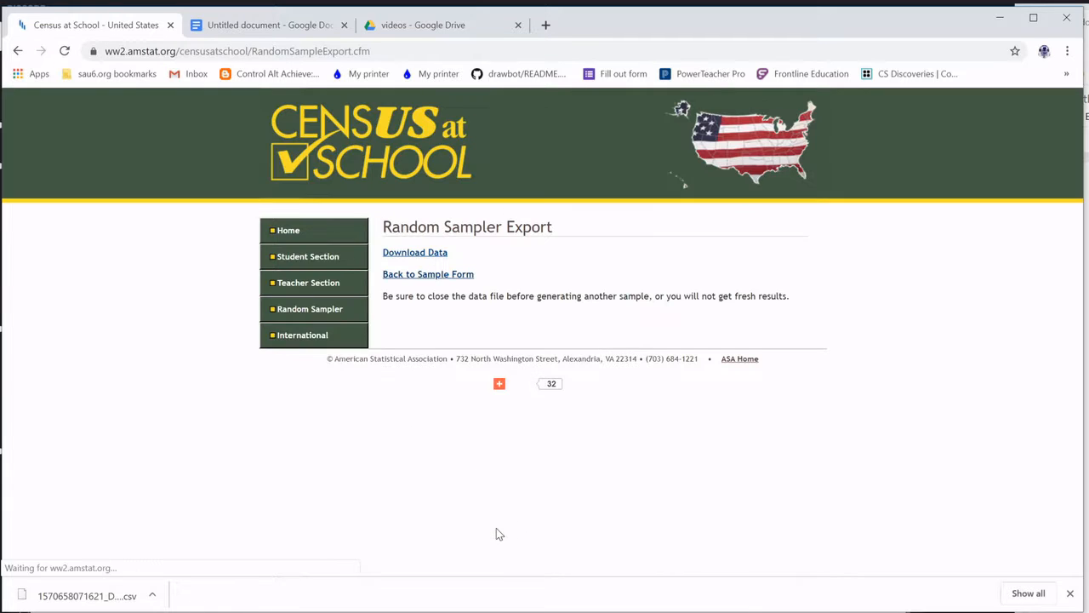
click(423, 254)
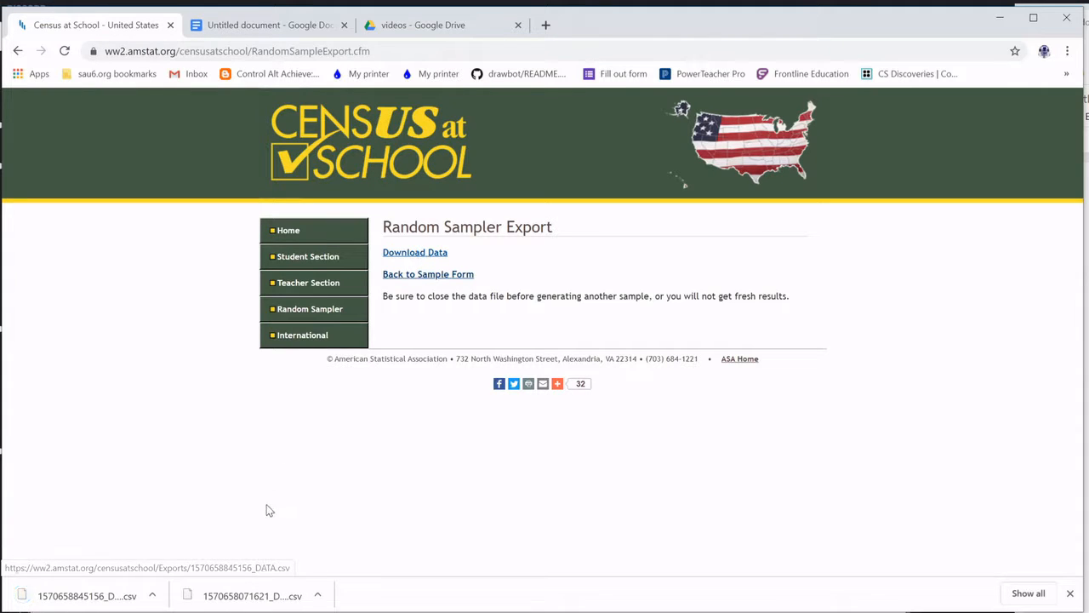
click(391, 32)
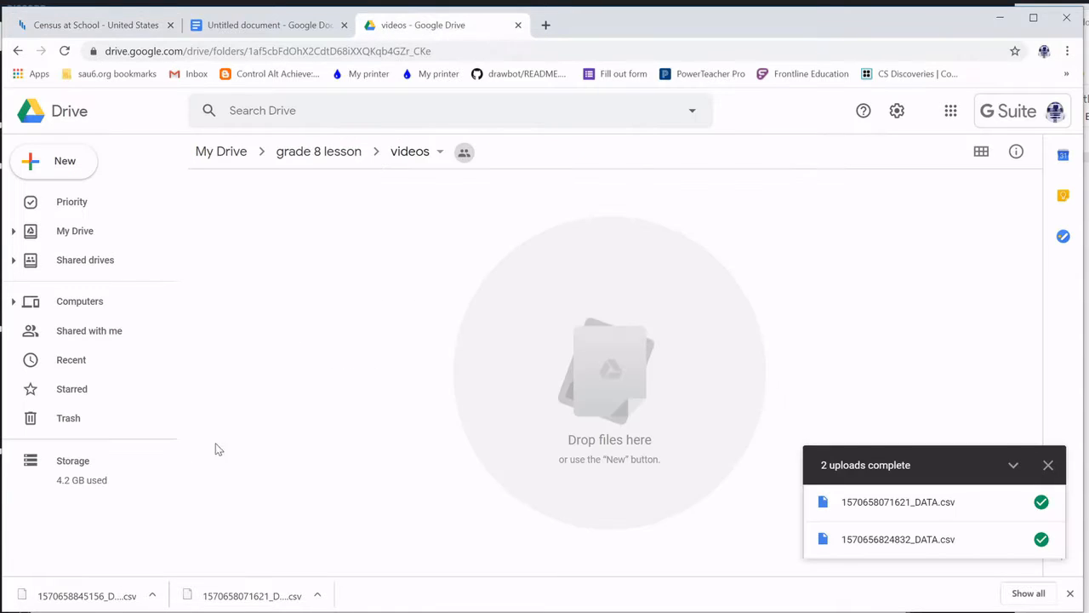
drag(128, 602, 403, 286)
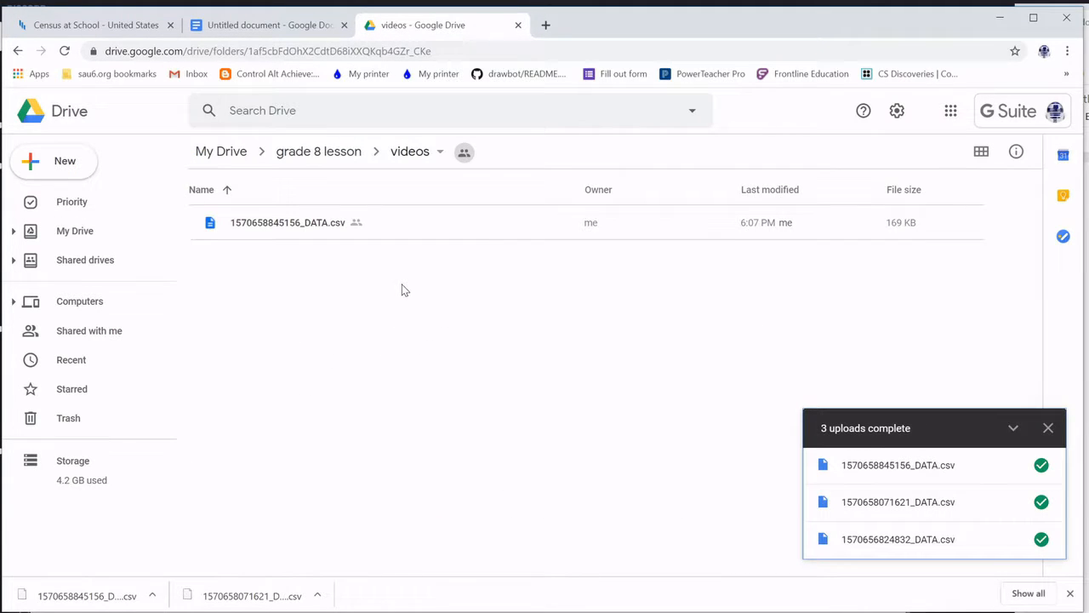
double_click(280, 229)
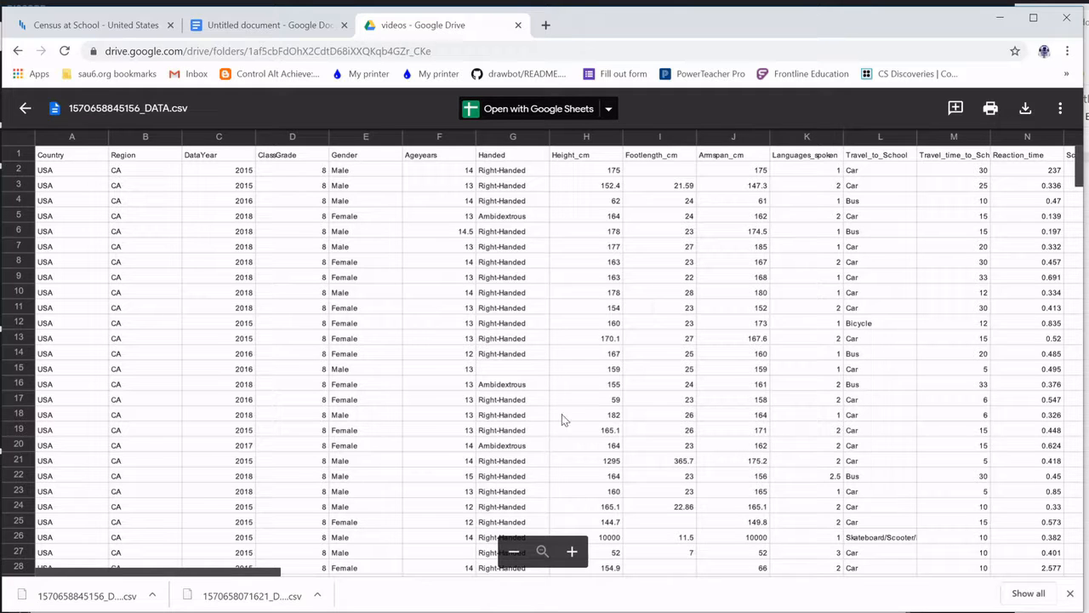
mouse_move(1083, 161)
mouse_down()
mouse_move(1084, 273)
mouse_move(1083, 154)
mouse_up()
click(512, 116)
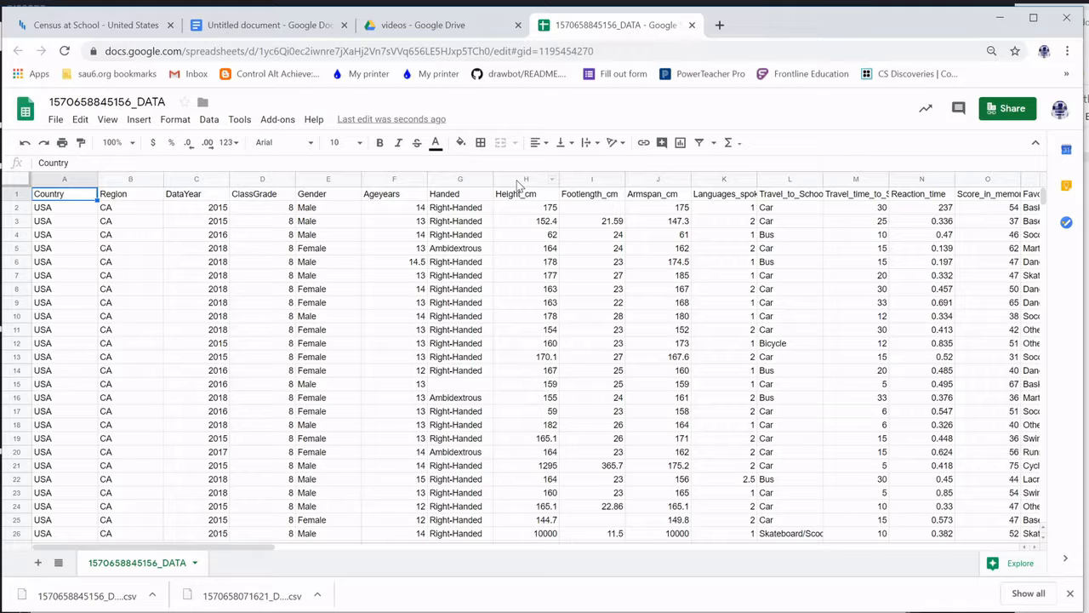
click(519, 184)
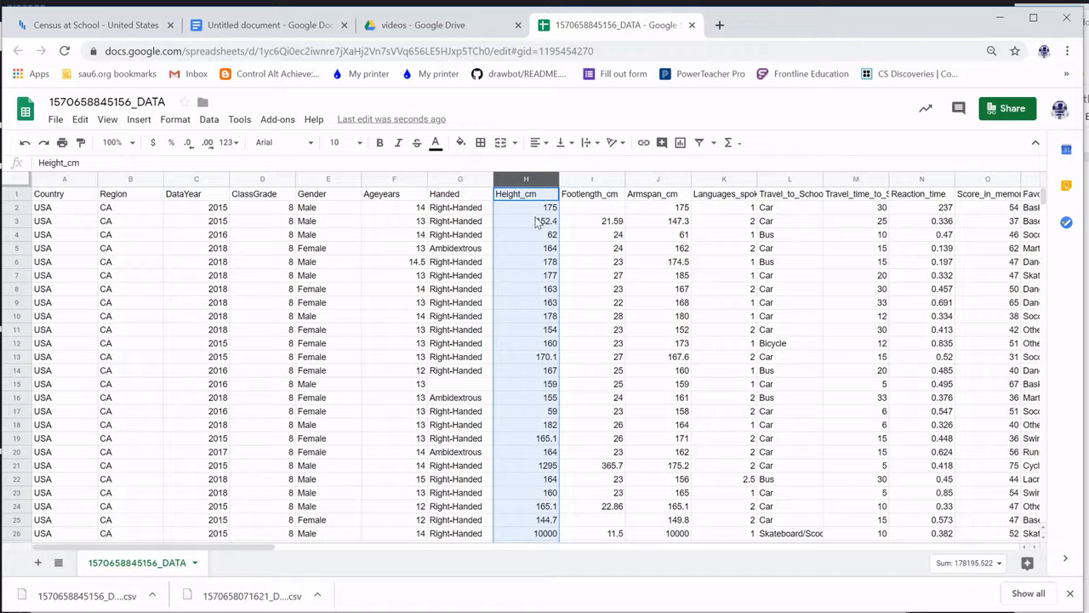
shift+click(585, 183)
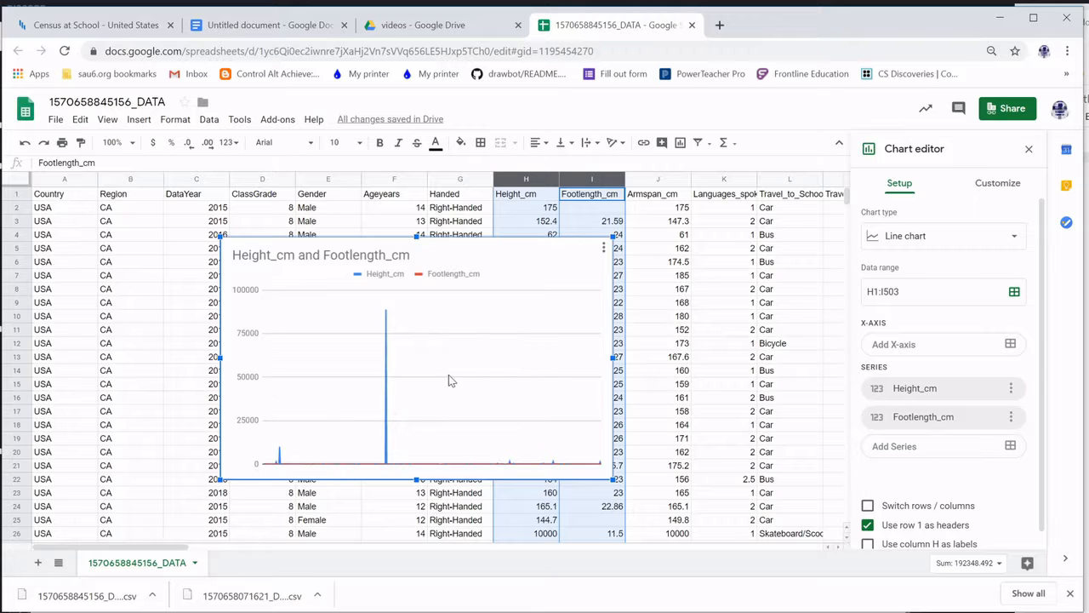
click(954, 235)
scroll(950, 353, down, 5)
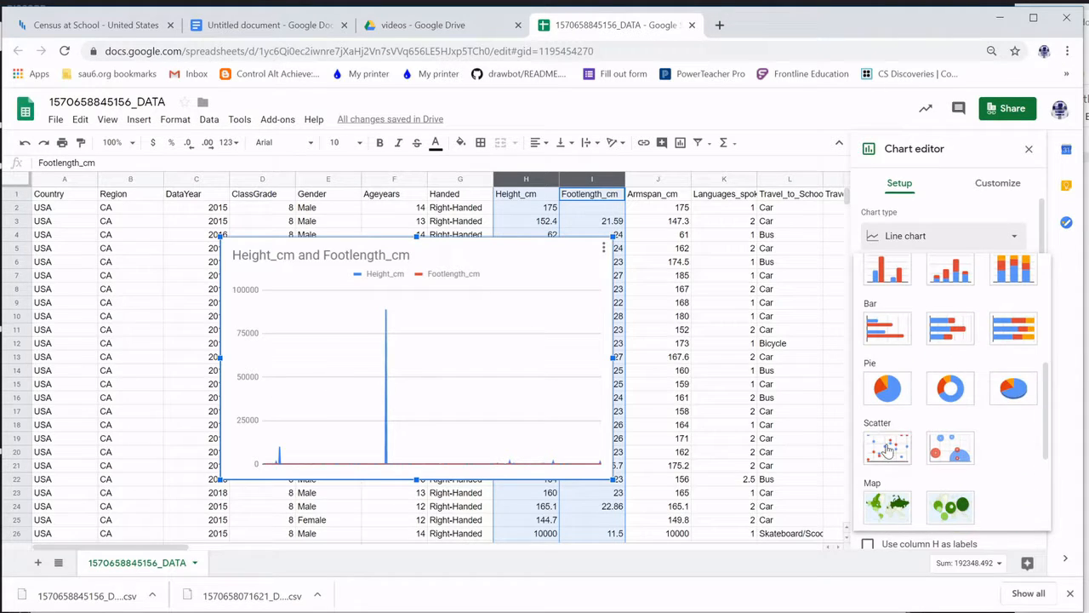
click(887, 449)
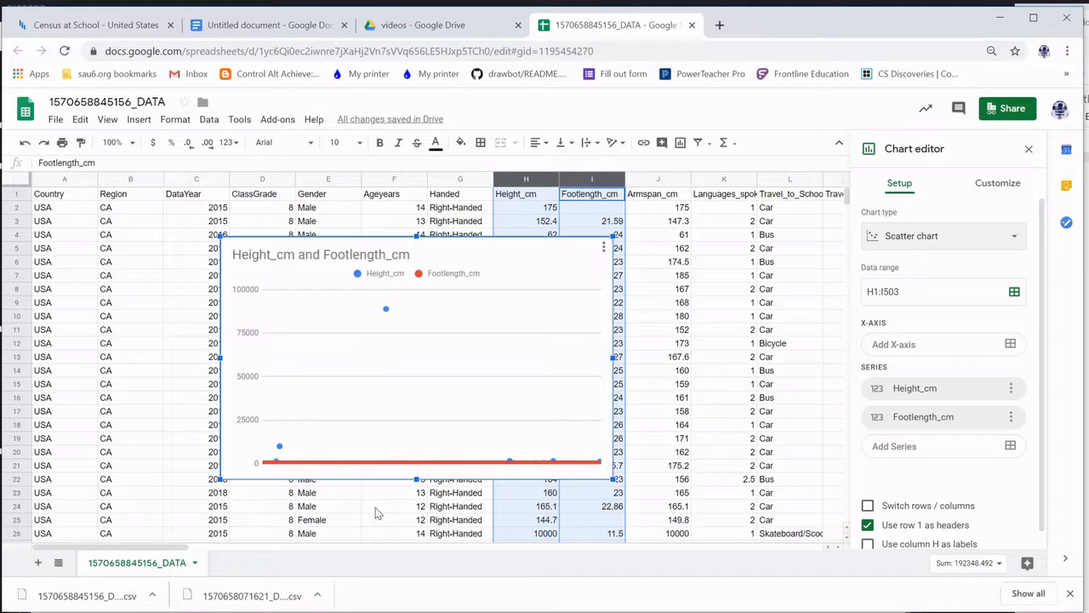
mouse_move(354, 478)
key(Delete)
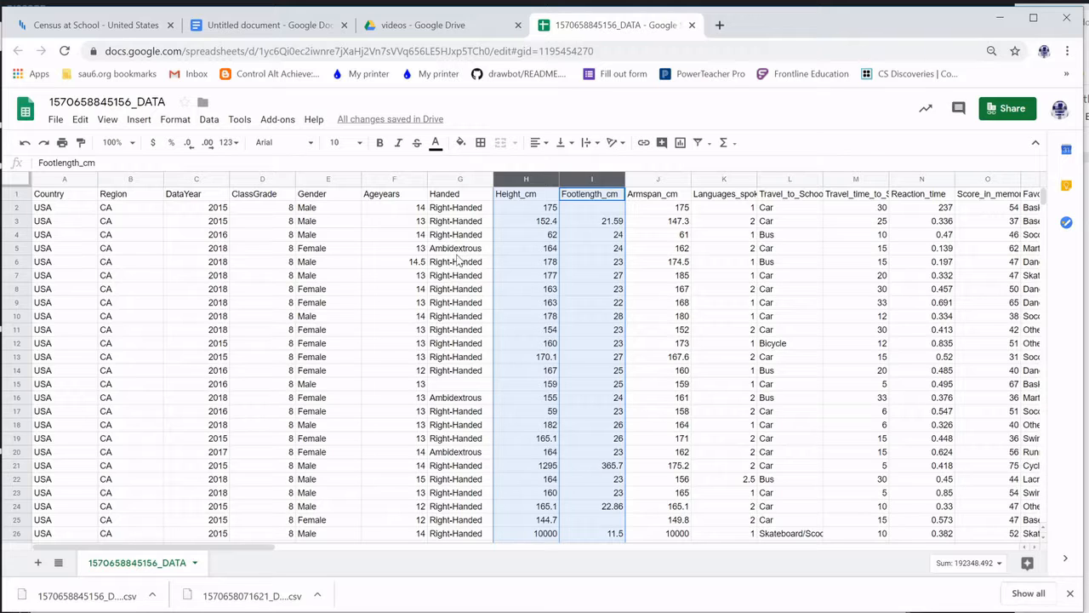
Freeze row 1 via View > Freeze > 1 row and scroll to confirm the headers stay visible
click(453, 267)
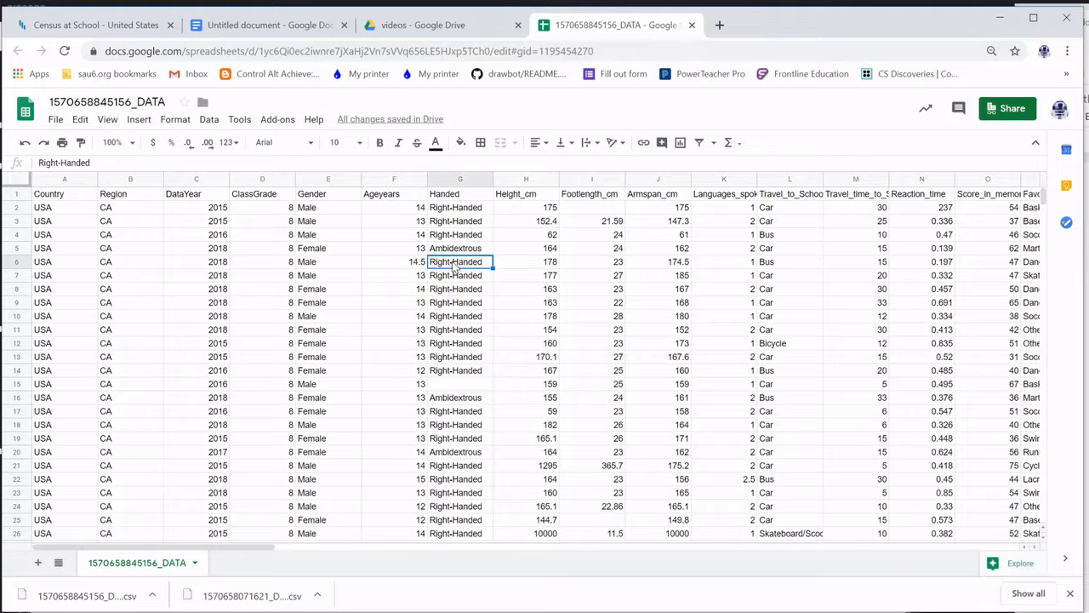
click(527, 195)
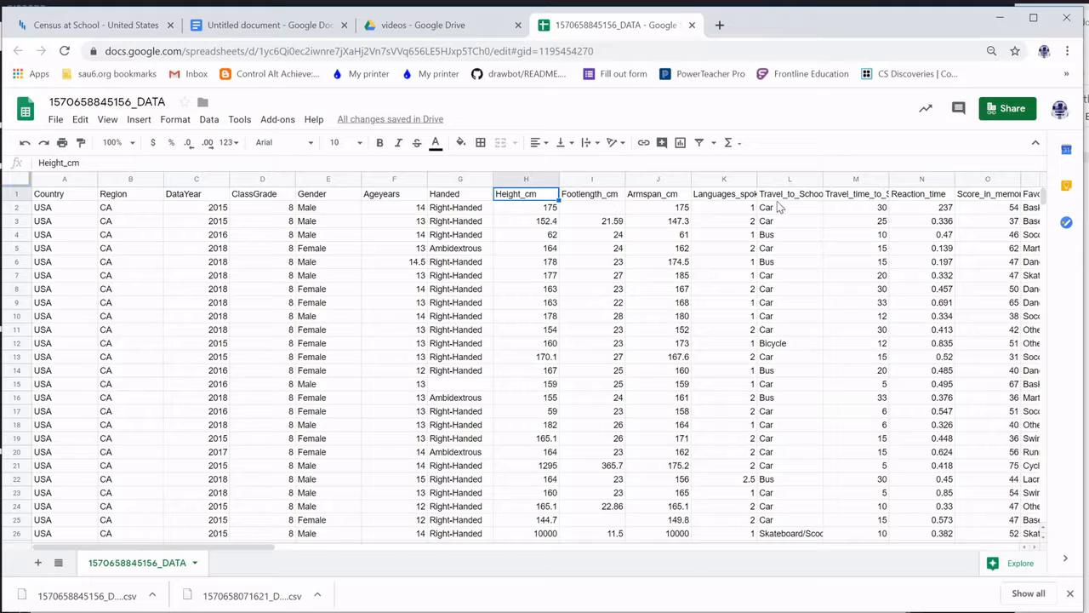
click(15, 195)
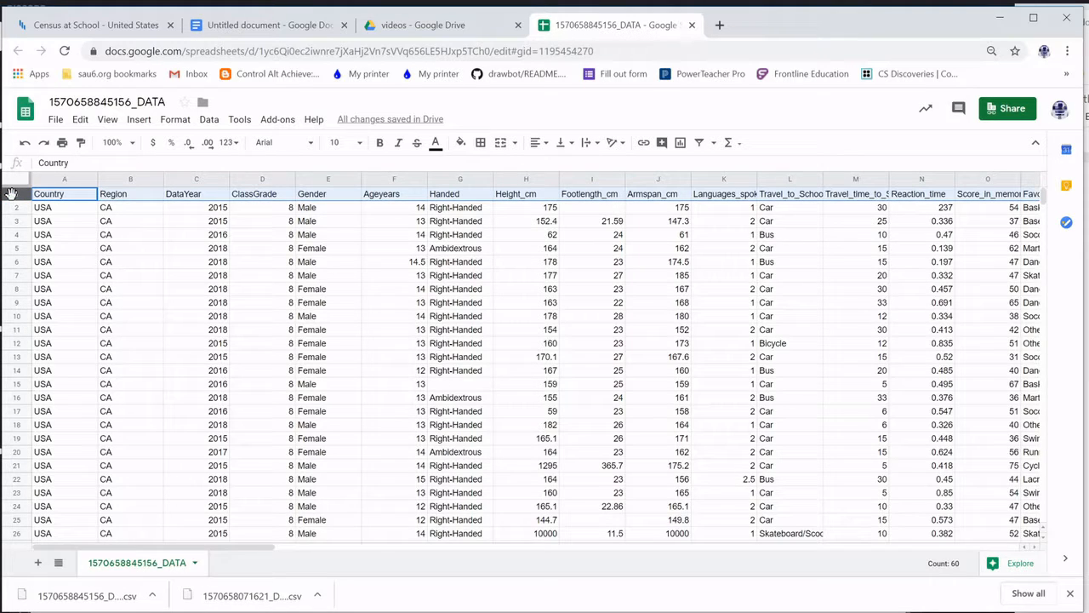
click(103, 122)
mouse_move(132, 144)
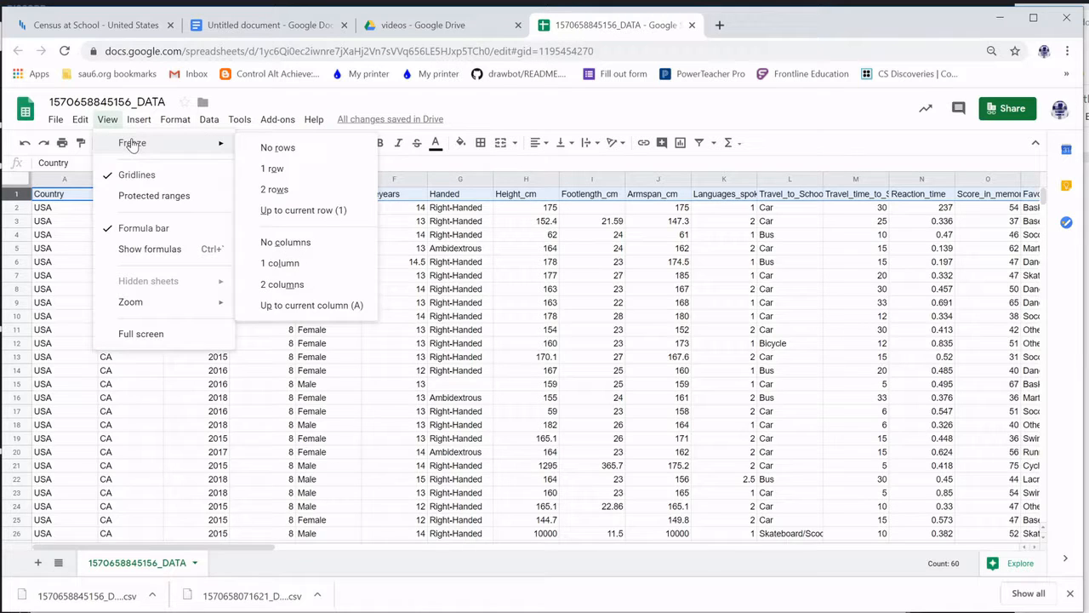
click(296, 171)
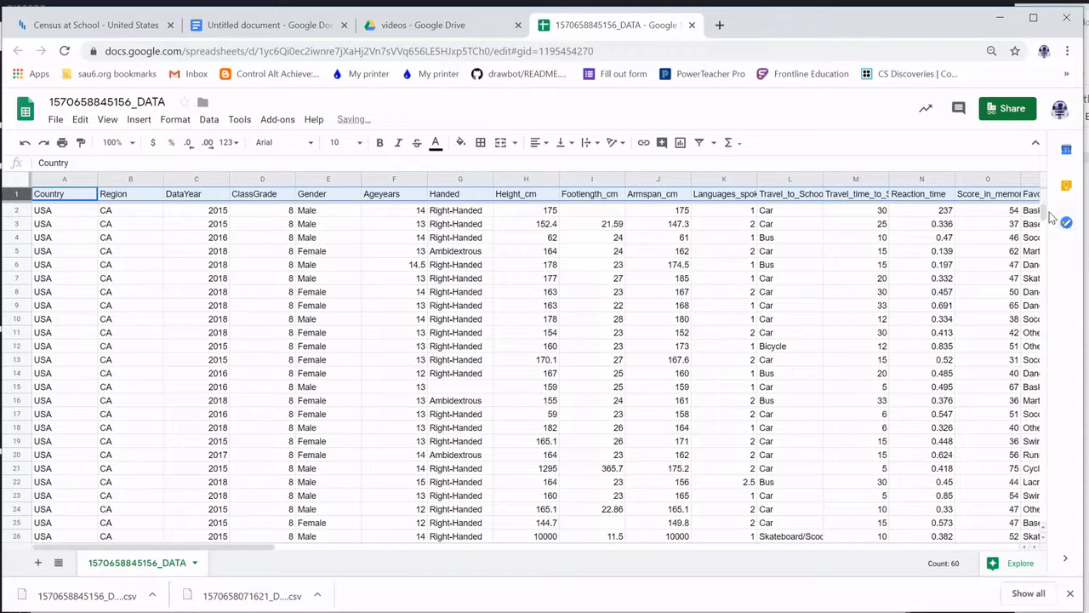
drag(1051, 219, 1052, 273)
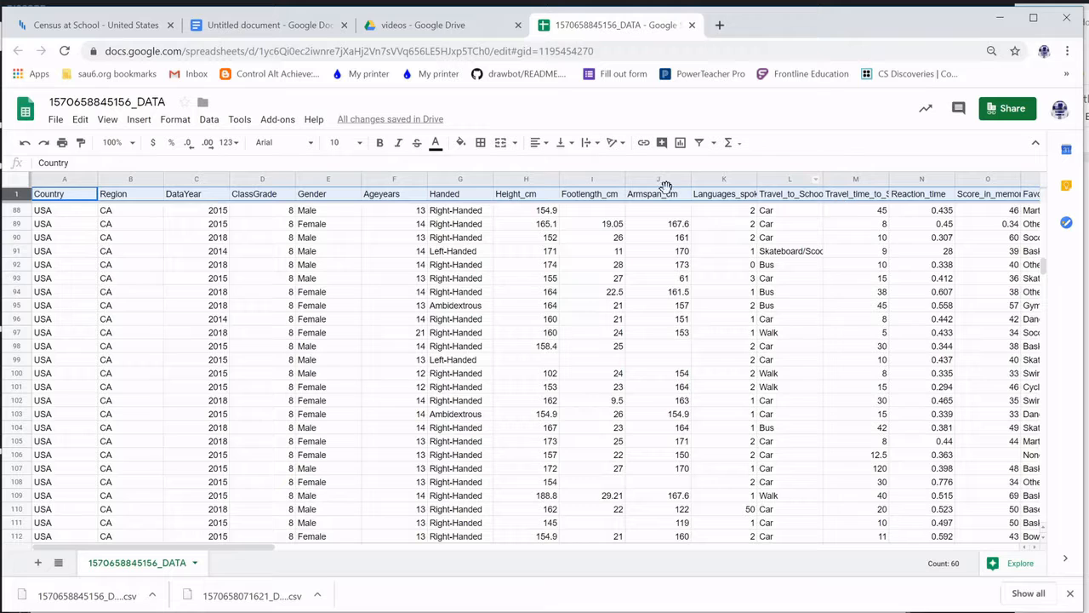
drag(1045, 268, 1052, 195)
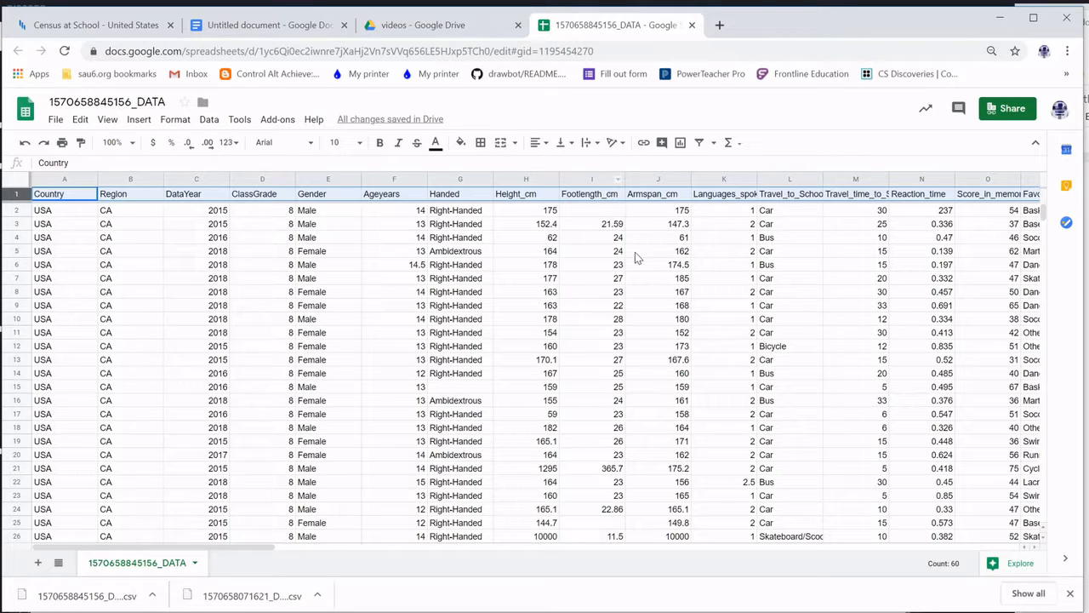
click(594, 179)
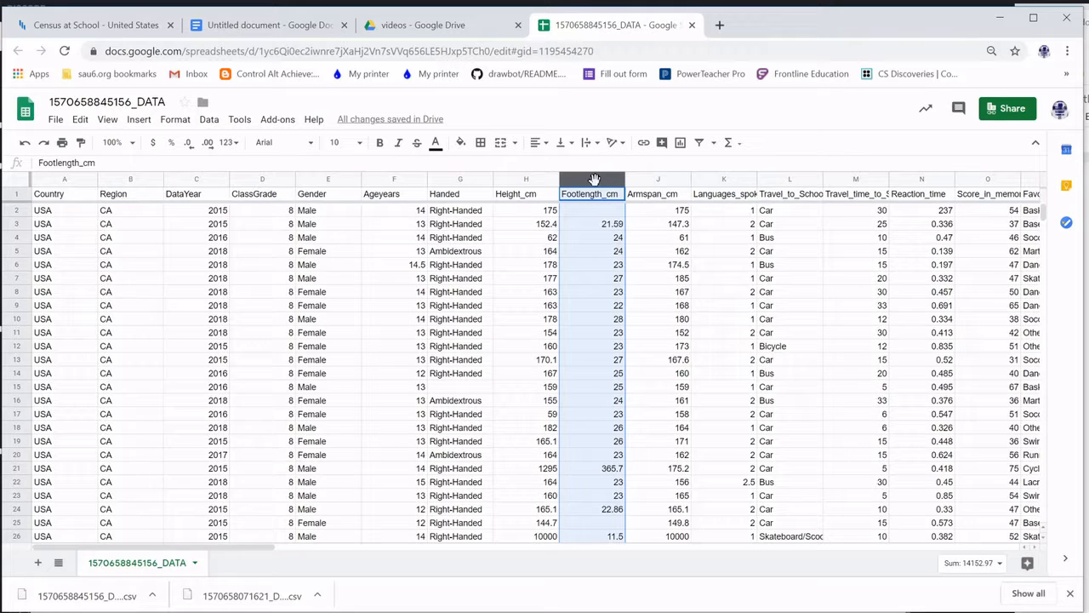
right_click(595, 182)
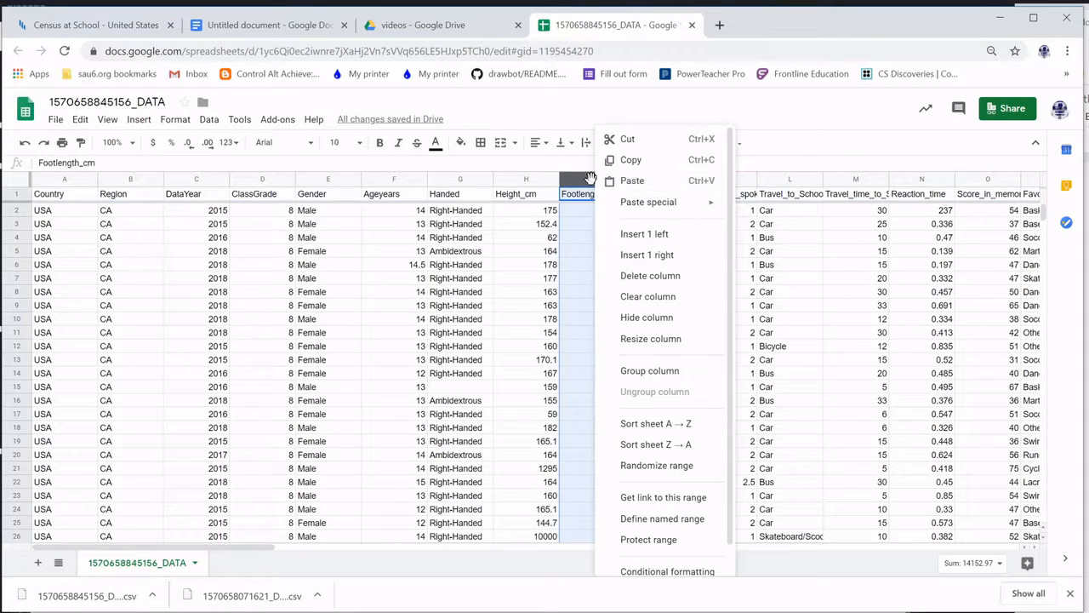
click(682, 432)
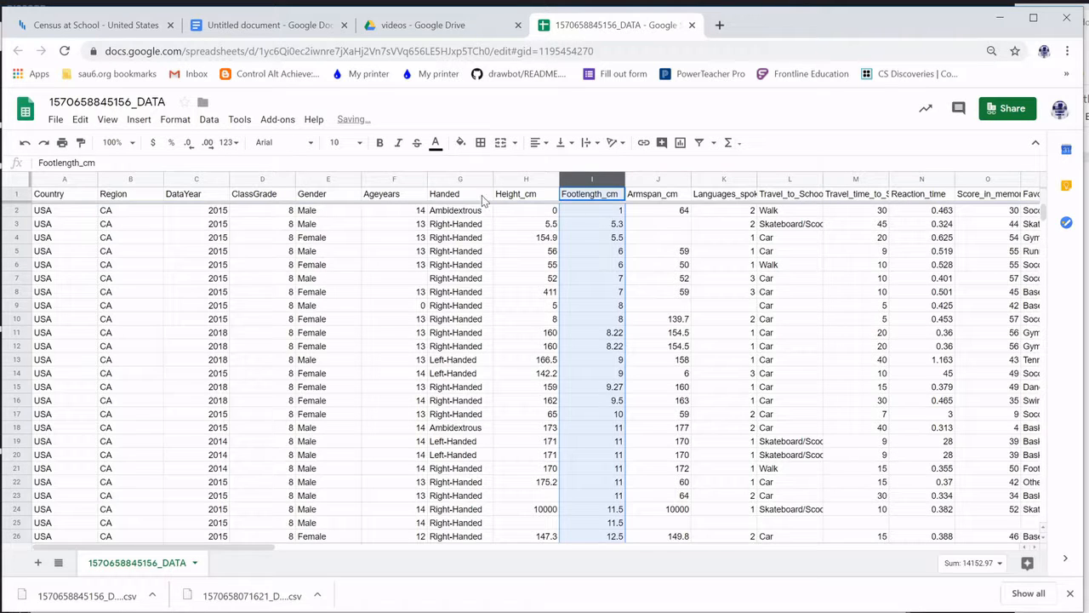
click(645, 213)
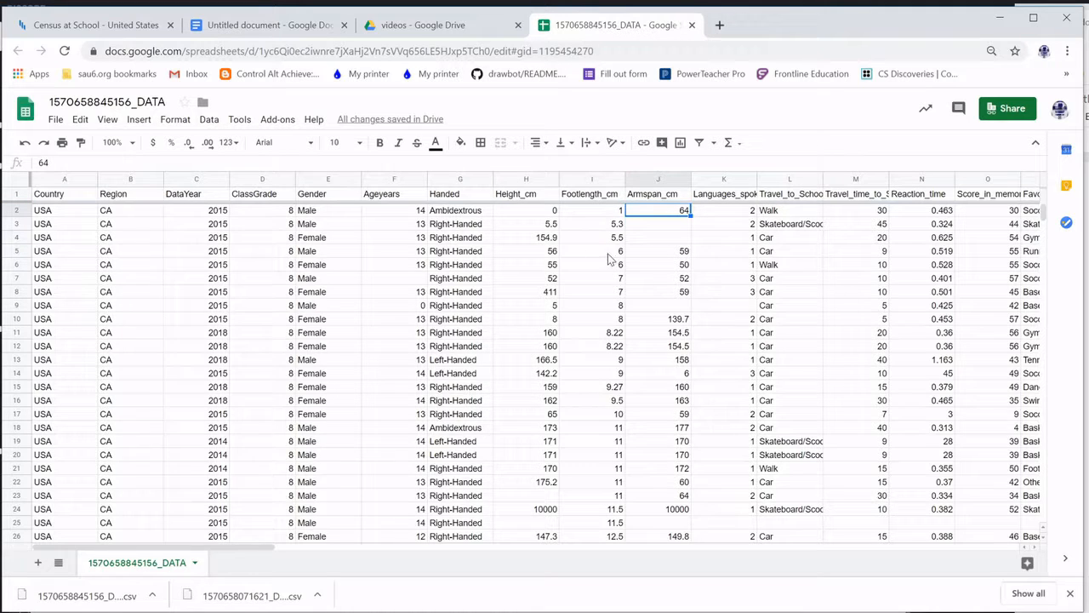
click(599, 217)
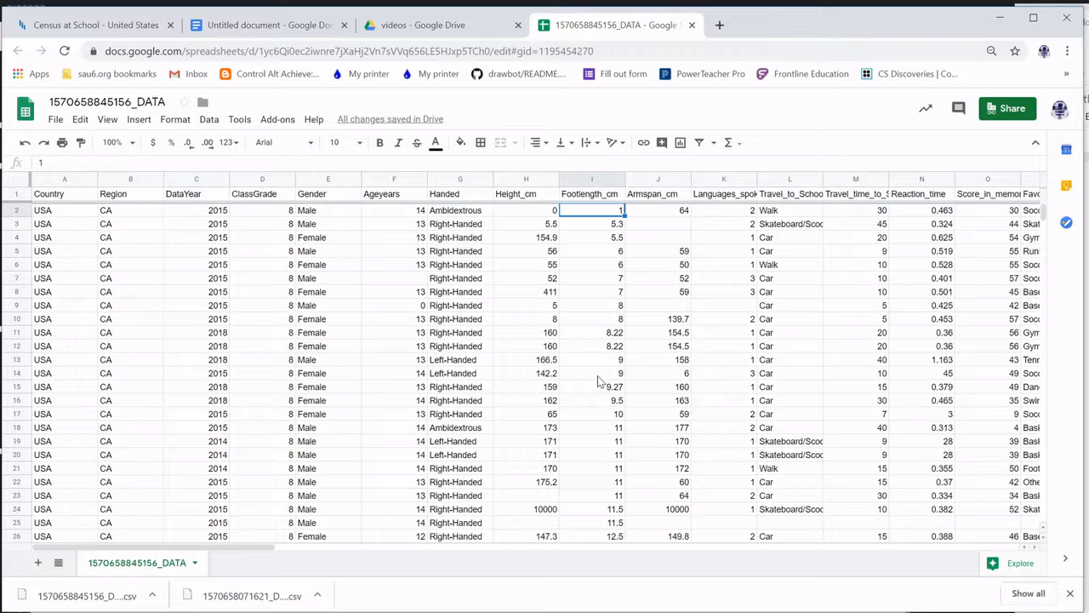
scroll(594, 445, down, 5)
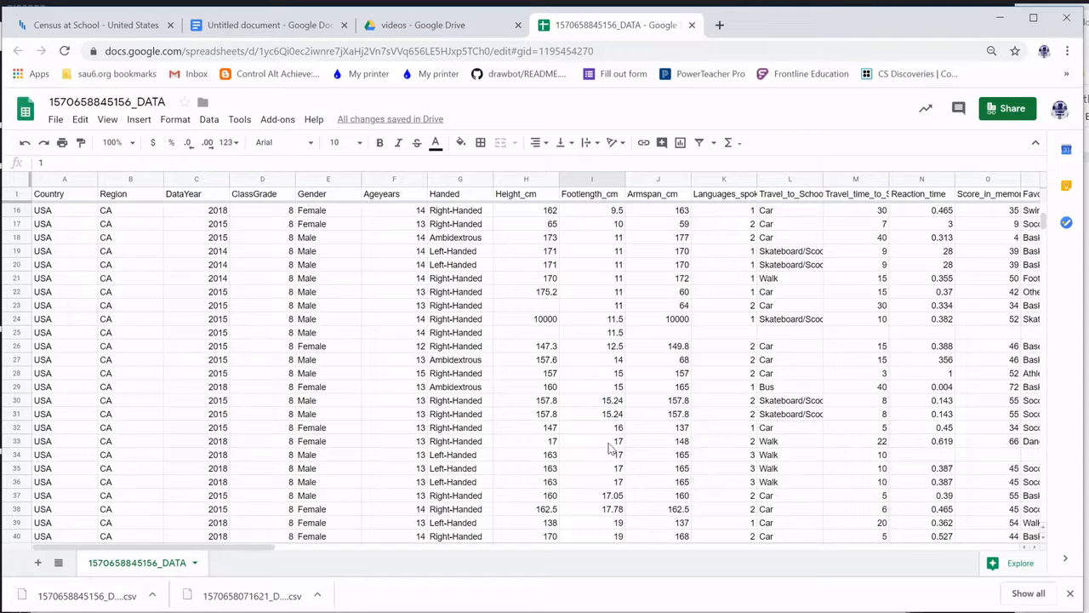
scroll(599, 349, down, 3)
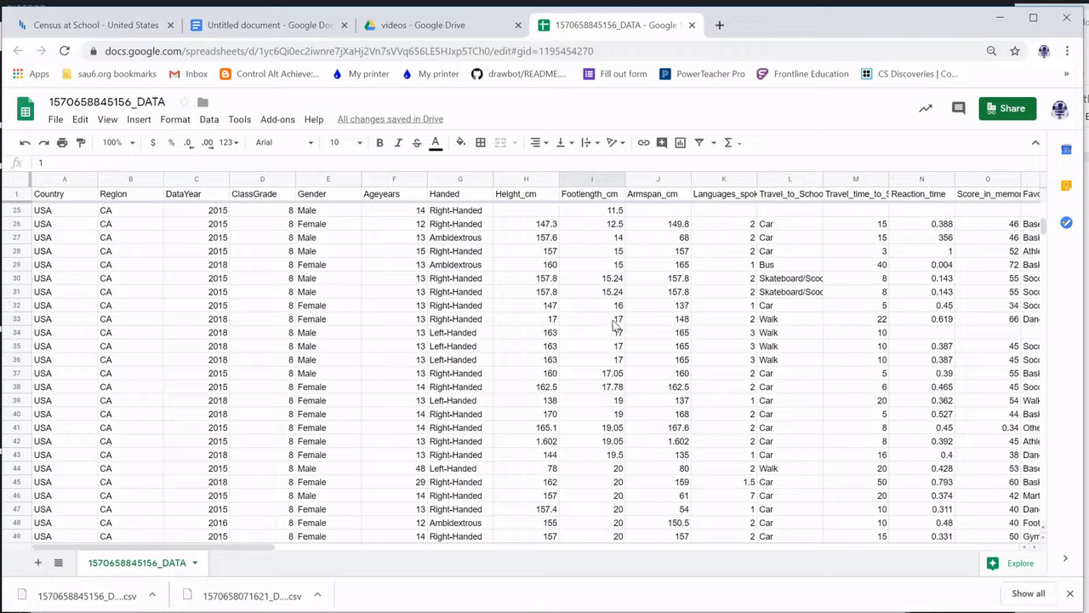
scroll(616, 323, down, 5)
scroll(615, 340, down, 6)
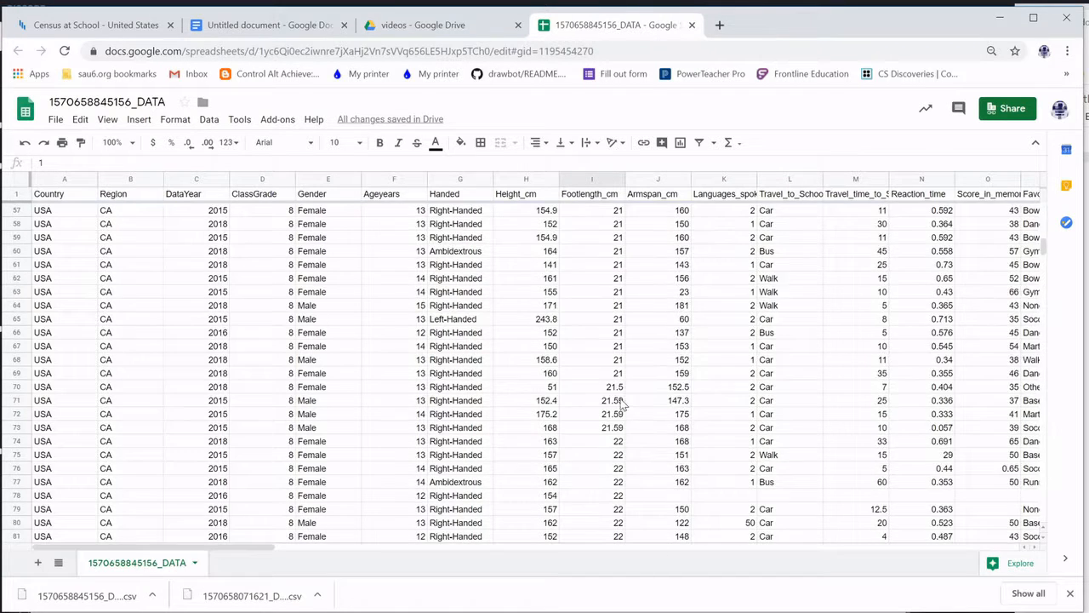
scroll(609, 437, up, 15)
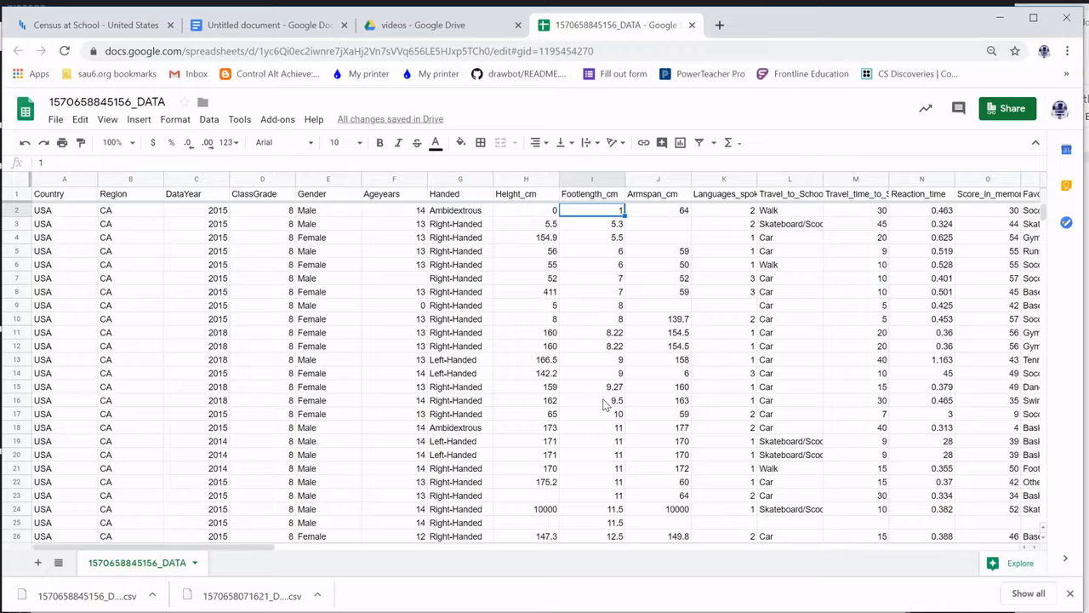
Search '10 cm to in' in a new tab (3.93701 inches), then return to the spreadsheet
click(720, 24)
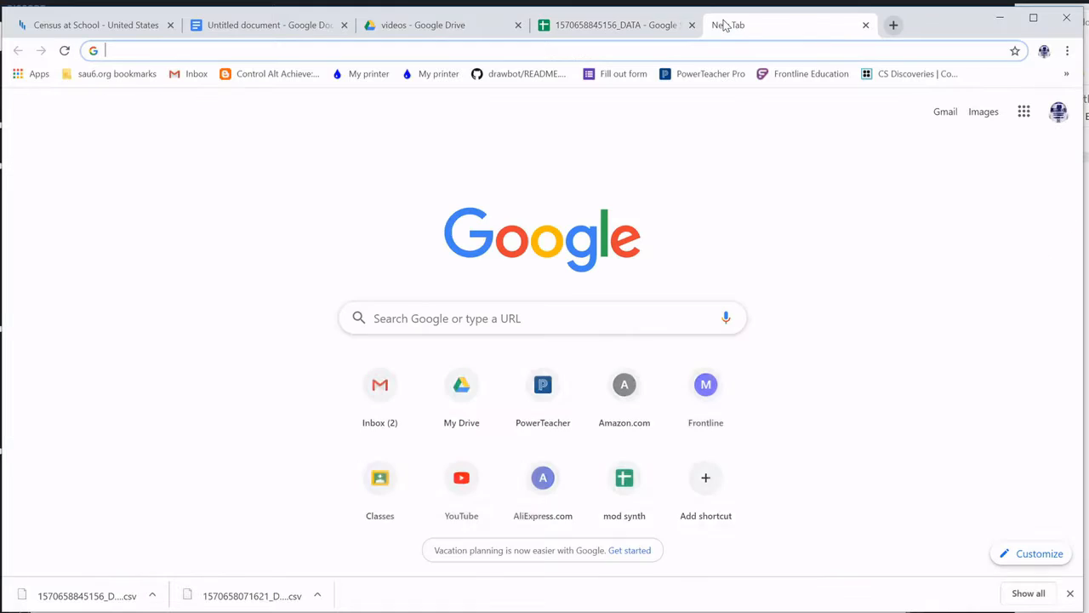
text(10 cm)
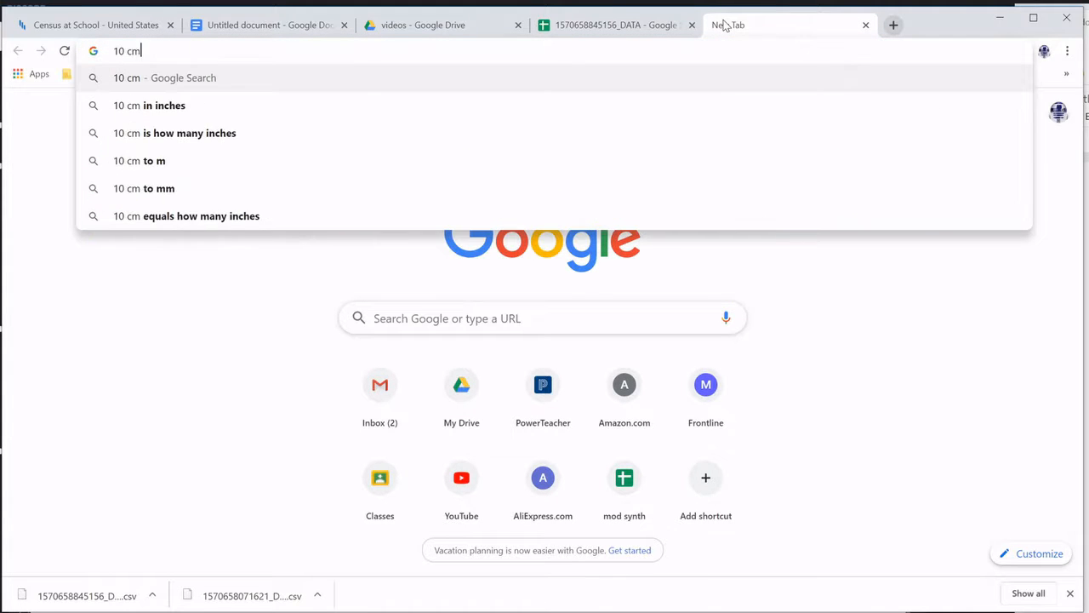
text( to in)
key(Down)
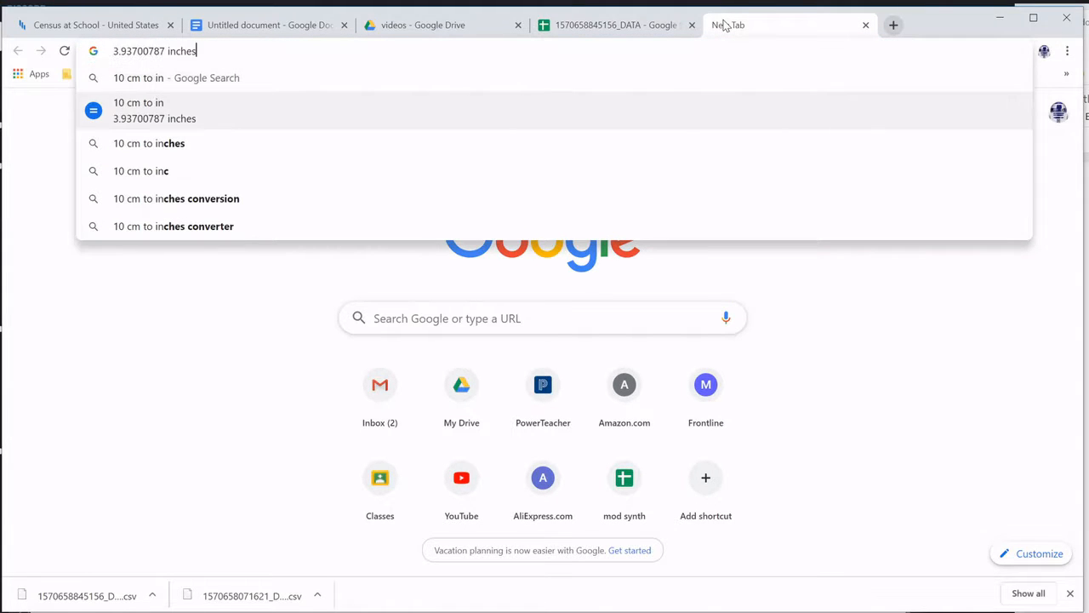
key(Return)
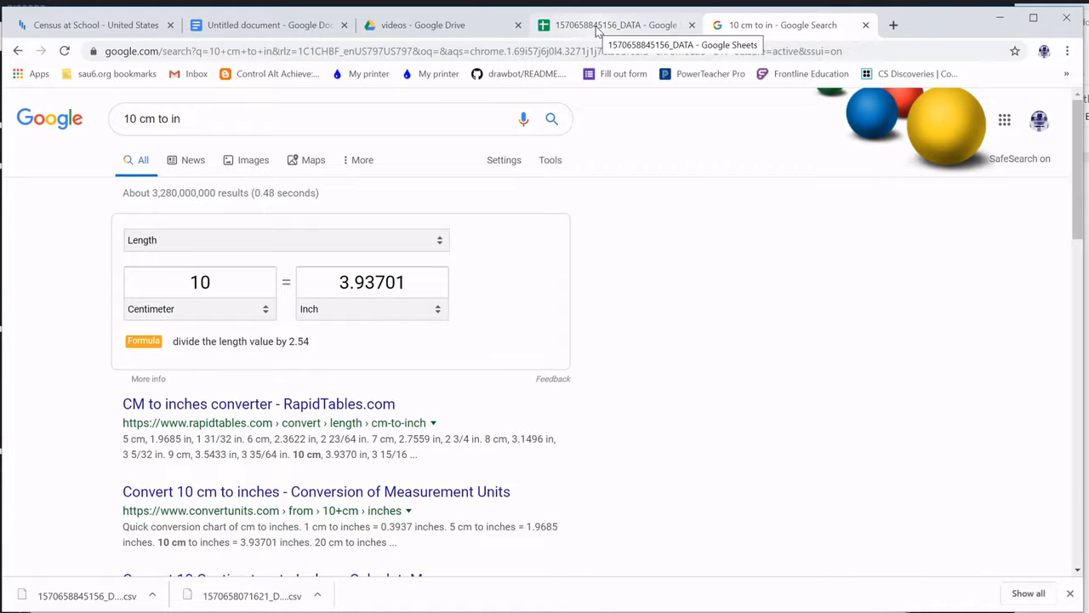
click(599, 31)
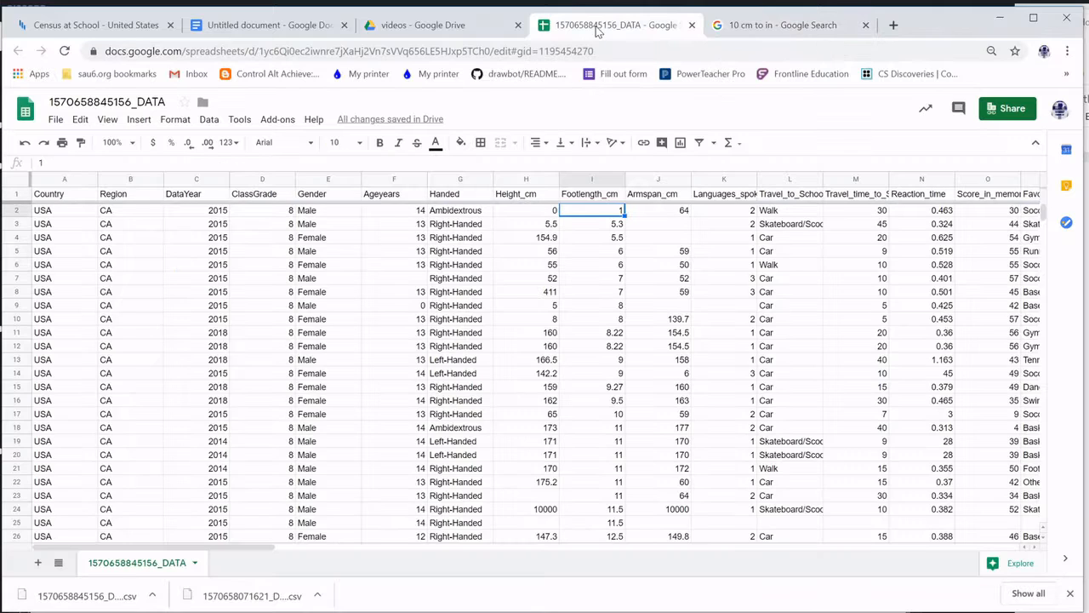
Select rows 2–17, the foot lengths of 10 cm or less, and bring up their row menu
click(599, 414)
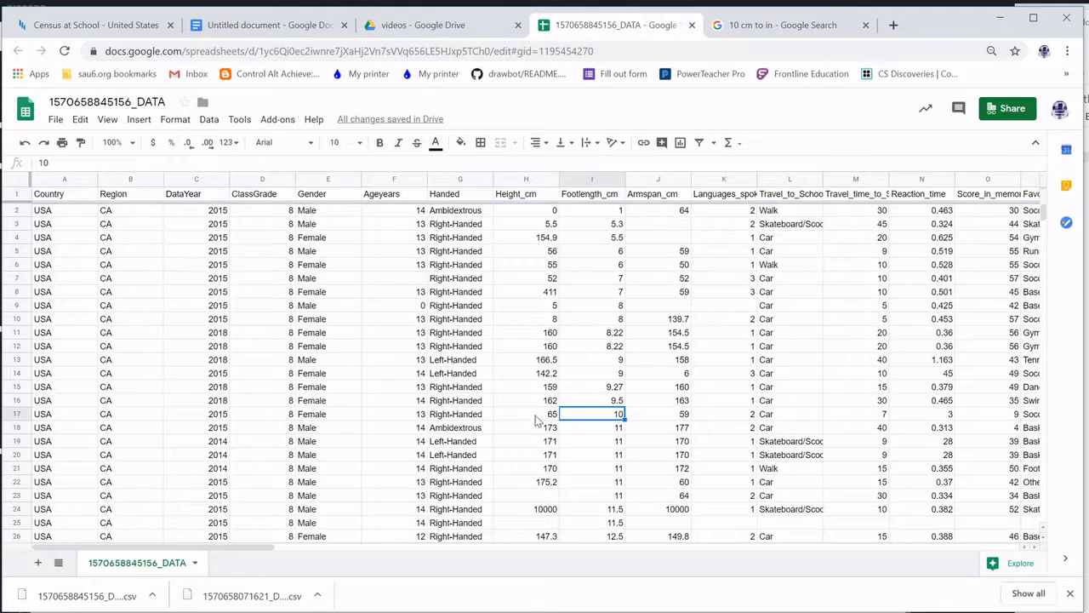
click(15, 413)
shift+click(17, 210)
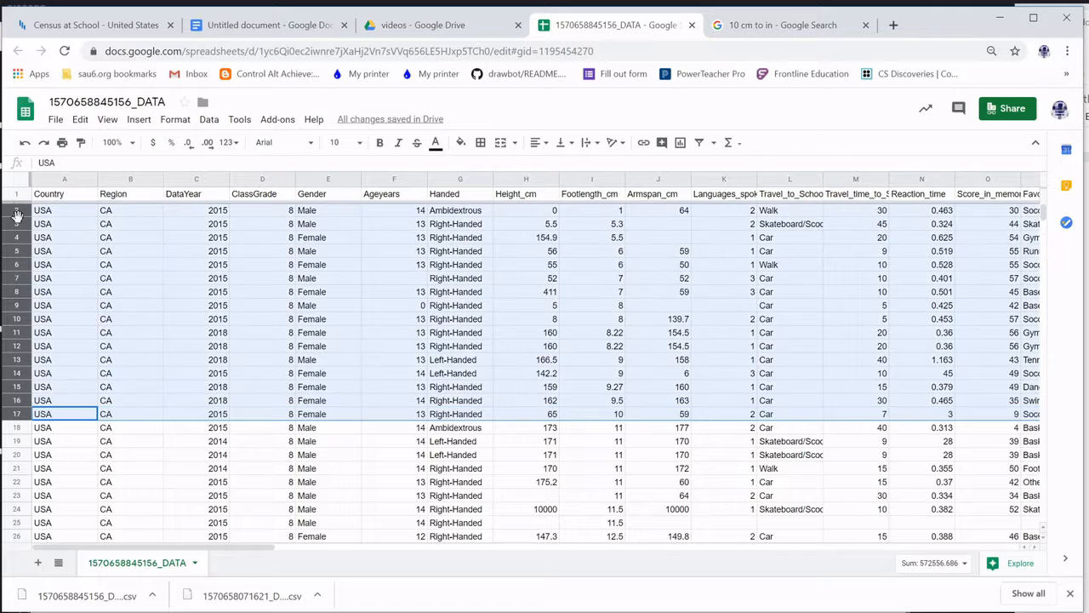
right_click(23, 233)
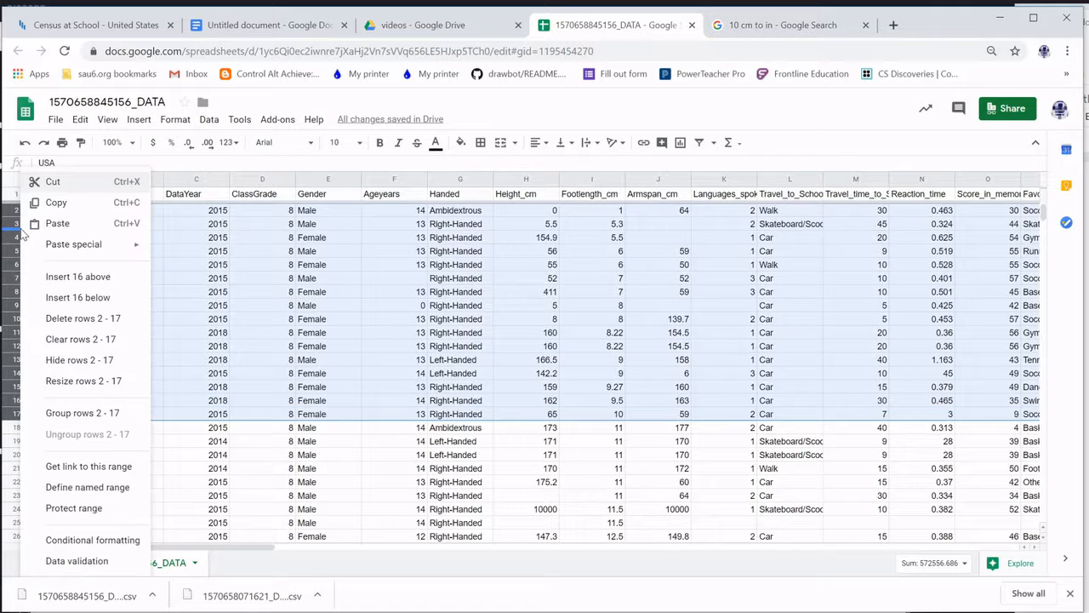
click(6, 413)
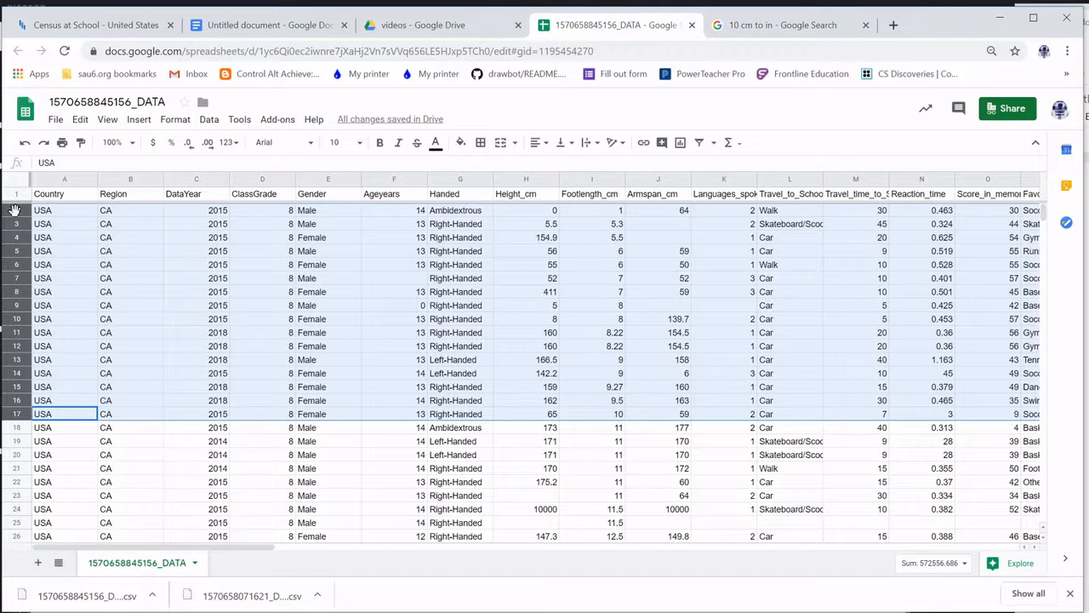
right_click(16, 236)
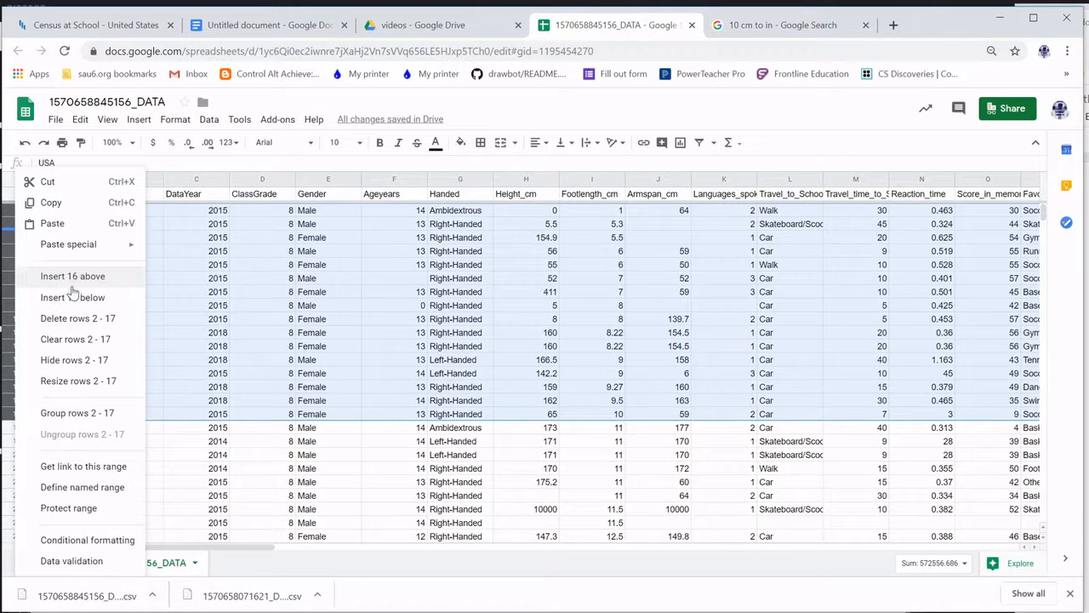
Delete rows 2–17, then scroll down to the oversized foot lengths like 76.2, 109.2, 122 and 125 cm
click(89, 320)
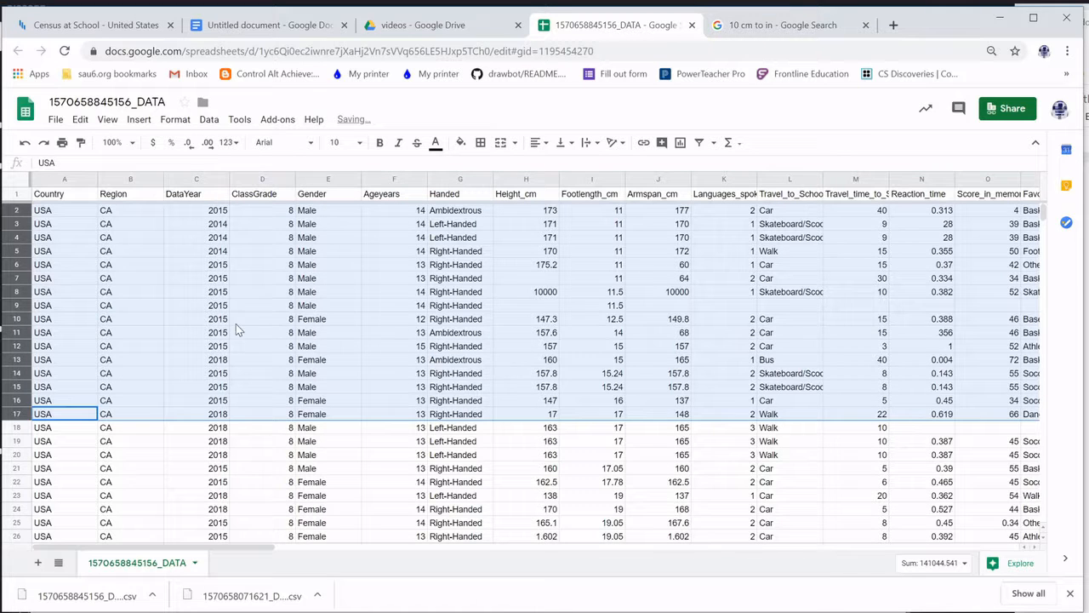
click(700, 254)
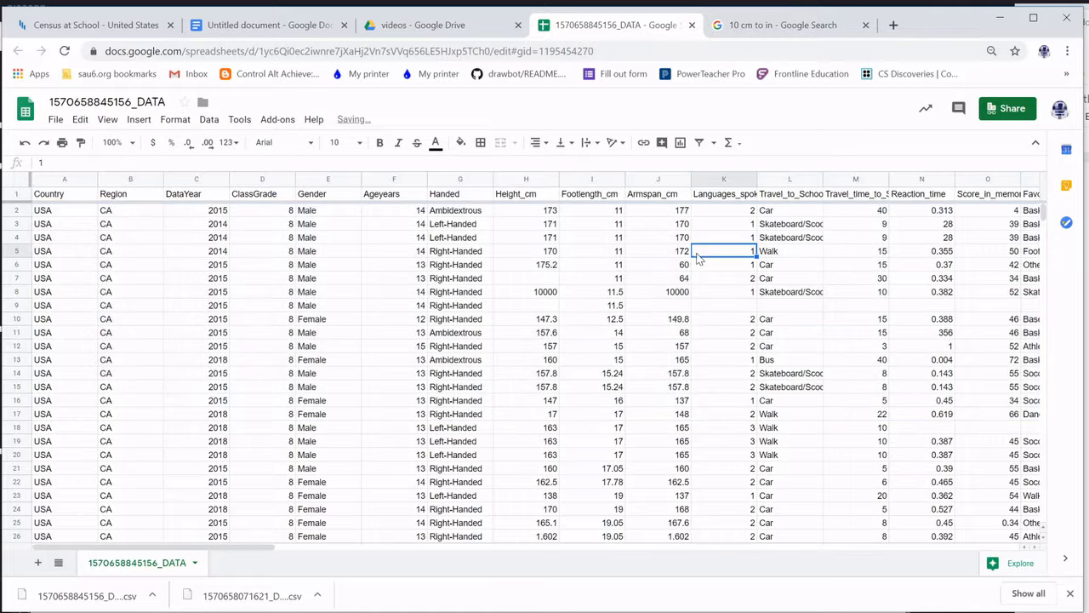
click(594, 214)
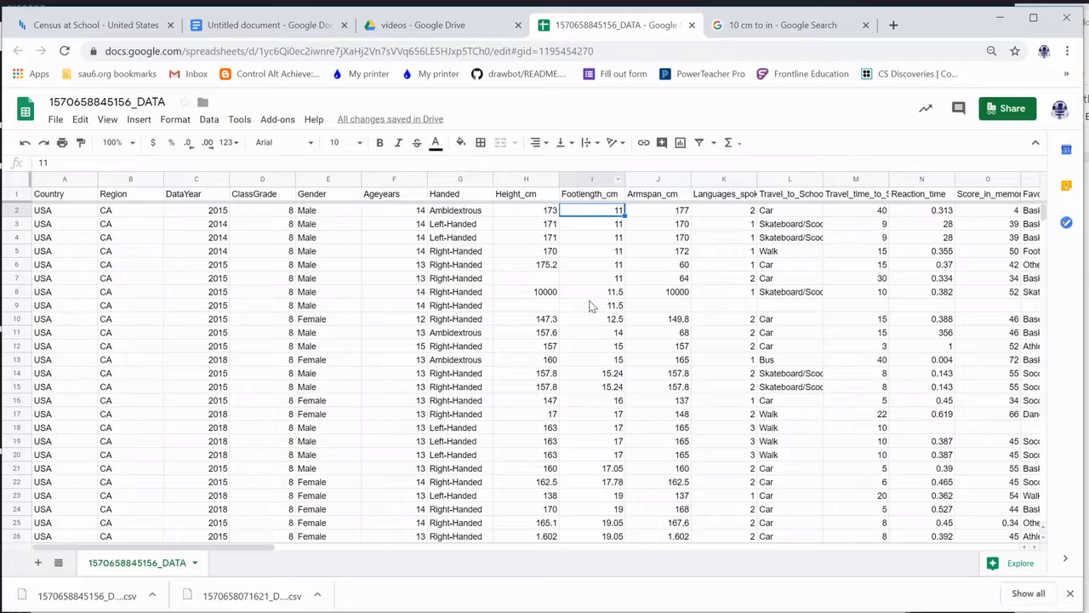
scroll(592, 341, down, 15)
scroll(593, 380, down, 20)
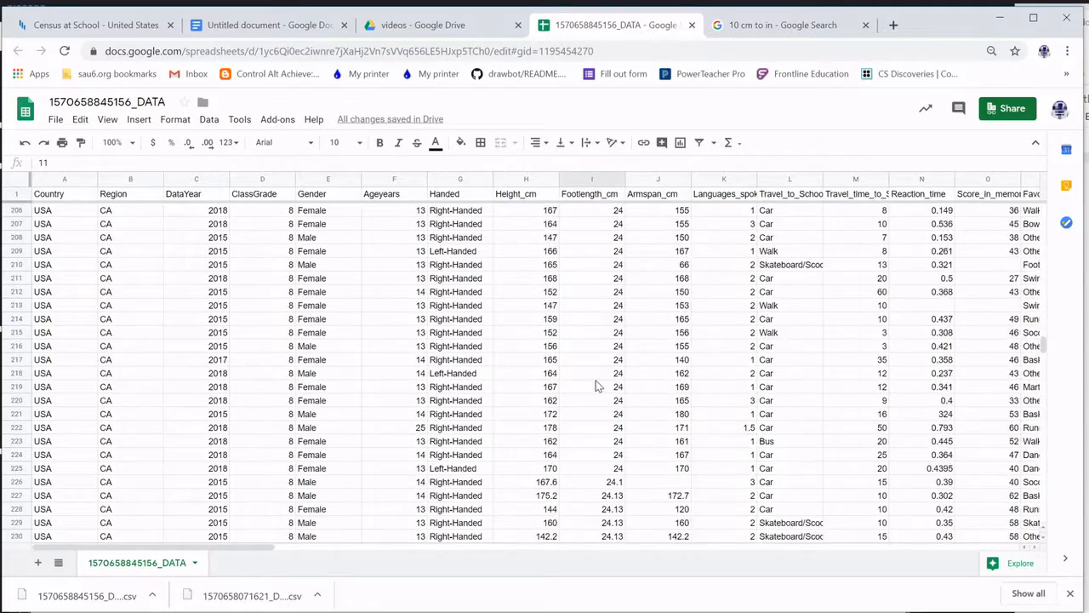
scroll(598, 389, down, 20)
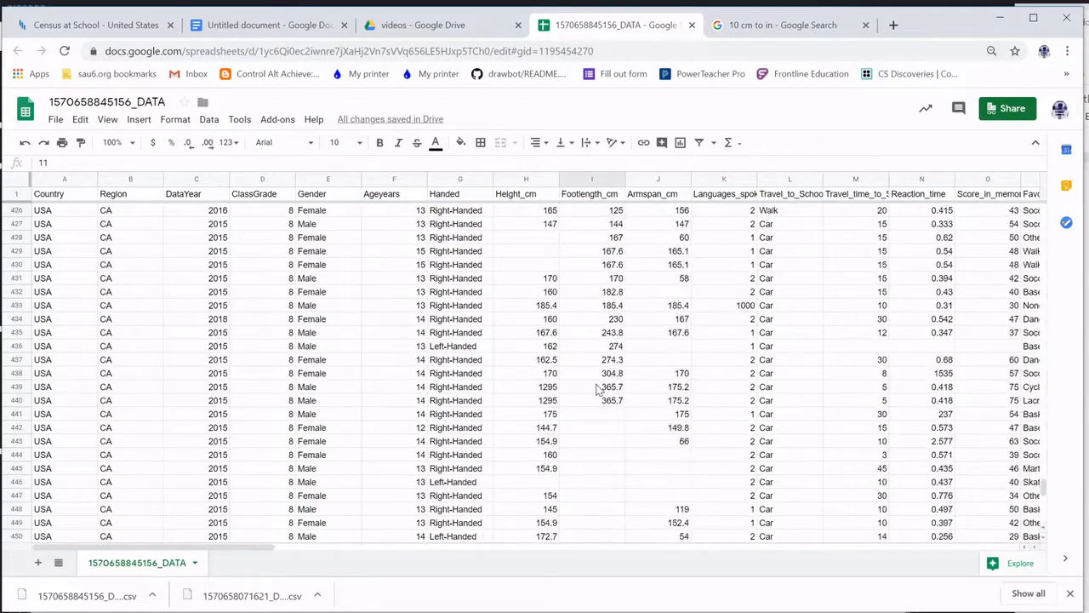
scroll(598, 390, up, 10)
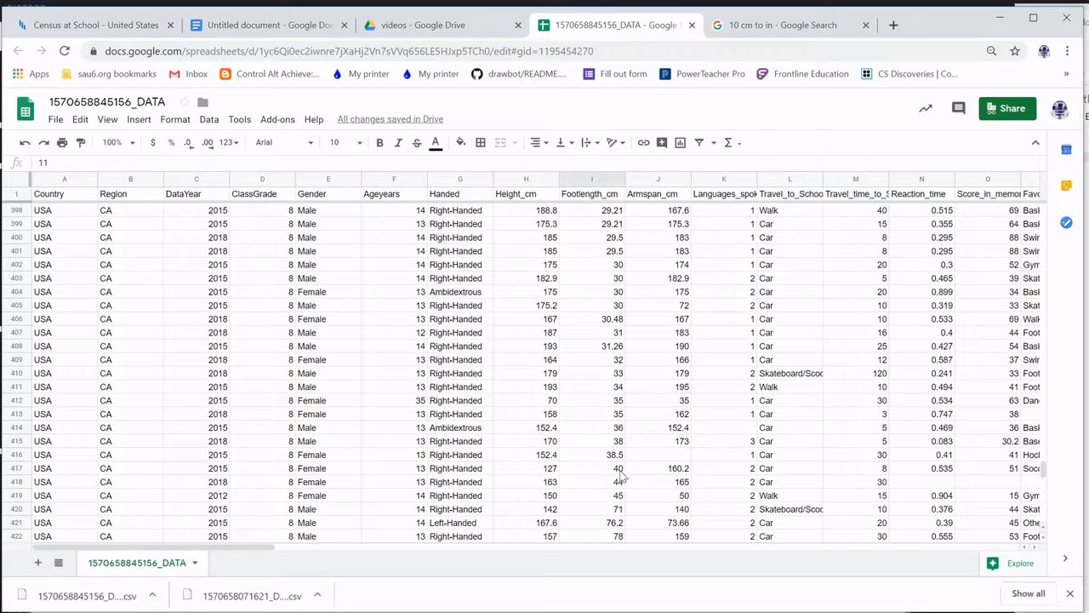
scroll(621, 492, down, 2)
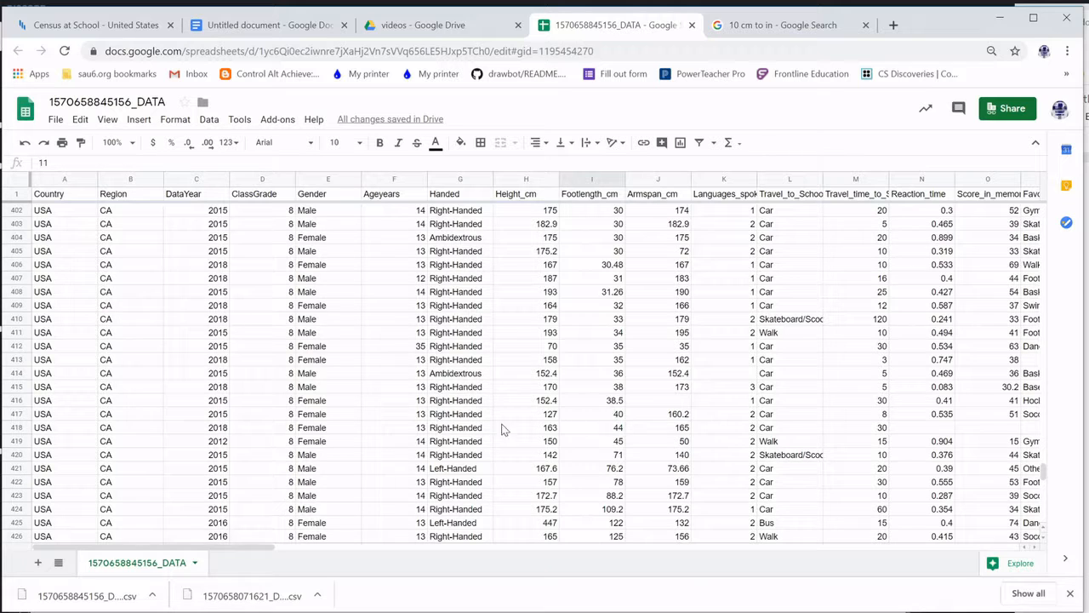
Select rows 417–443 (foot lengths 40 cm and up), delete them, and scroll back to the top
click(7, 413)
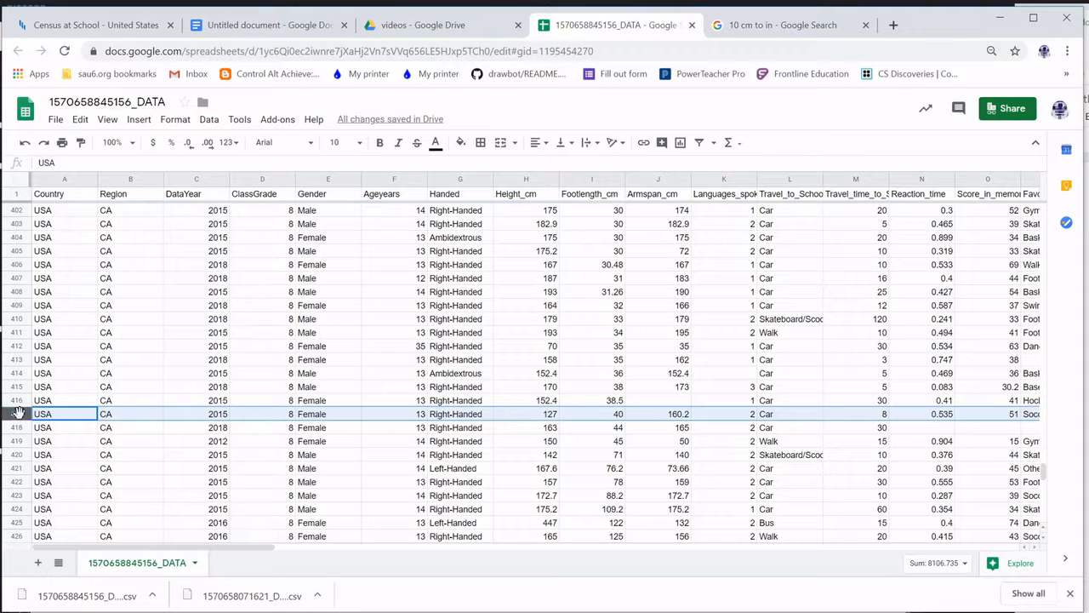
scroll(22, 431, down, 1)
scroll(22, 431, down, 5)
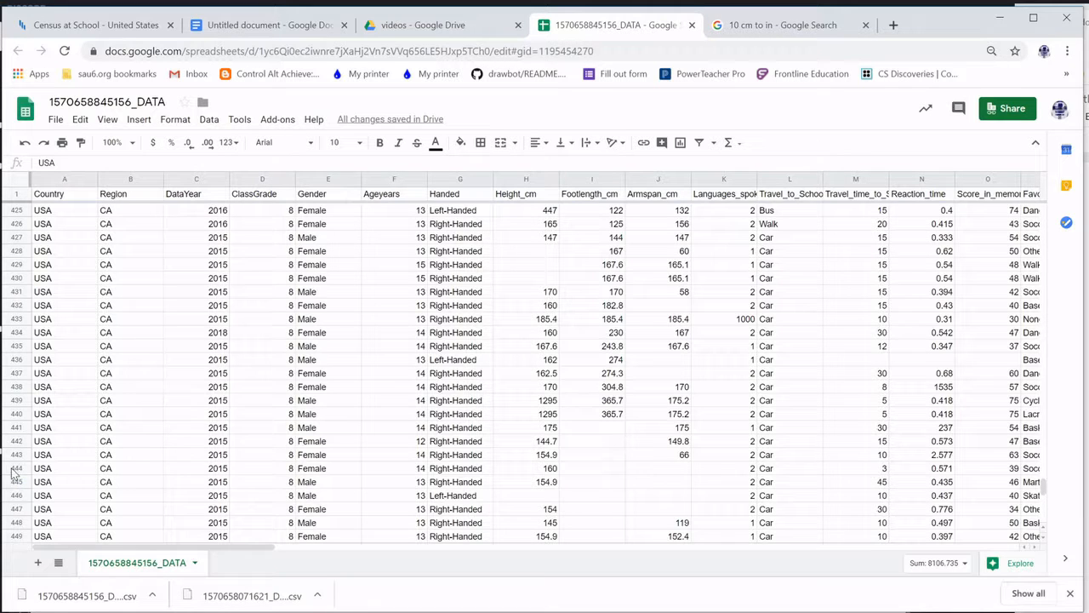
shift+click(16, 460)
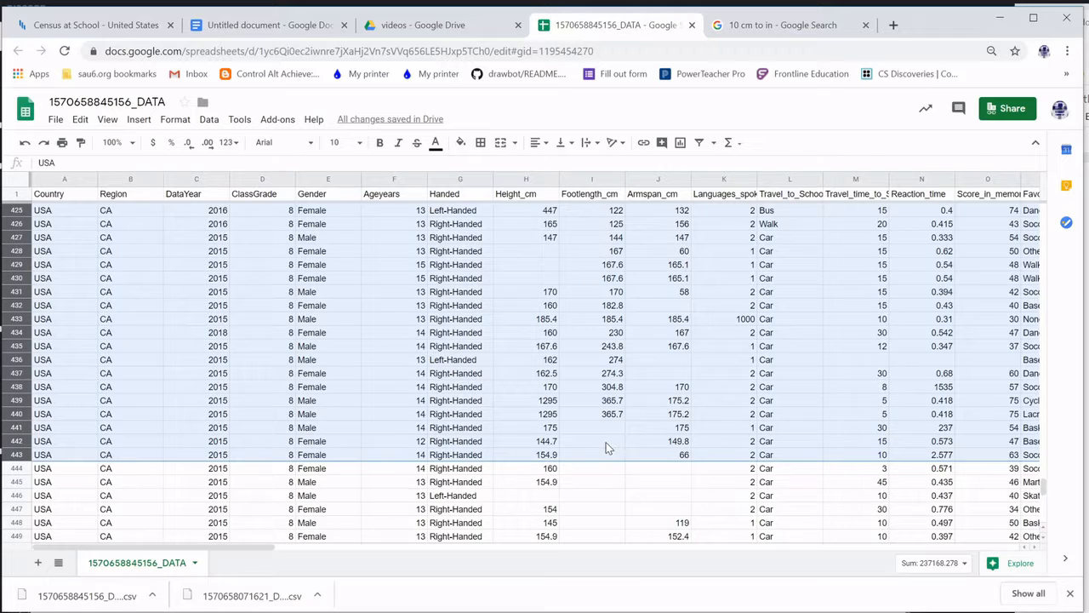
right_click(20, 357)
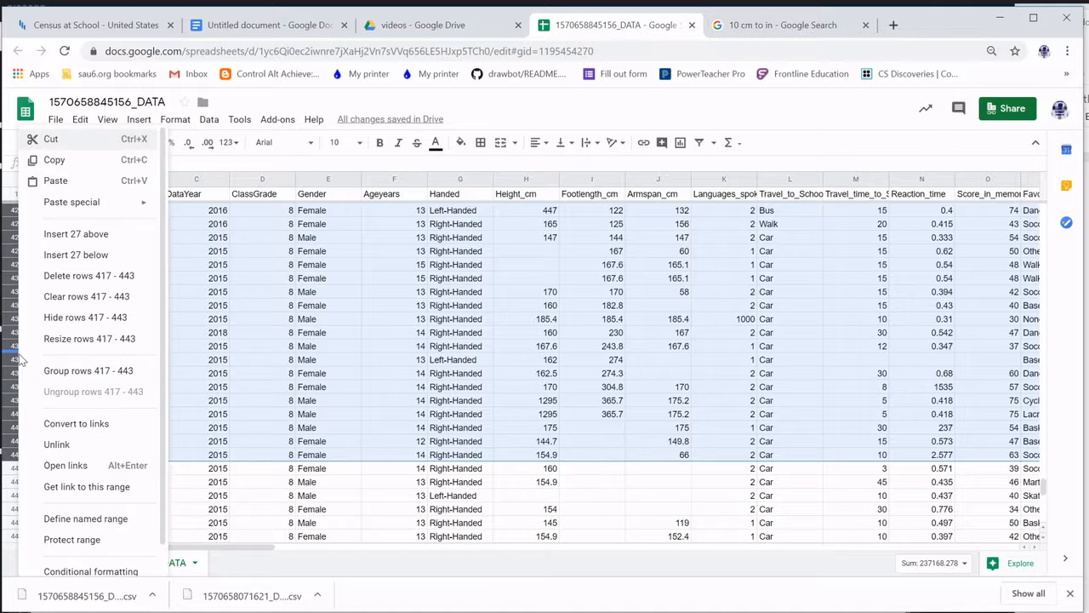
click(99, 283)
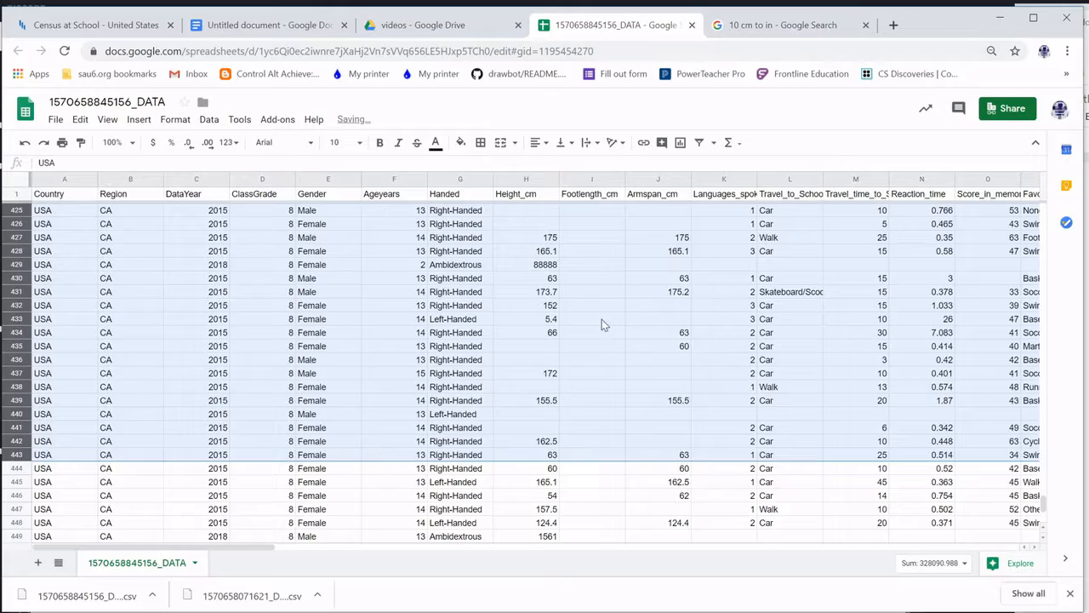
scroll(602, 319, up, 5)
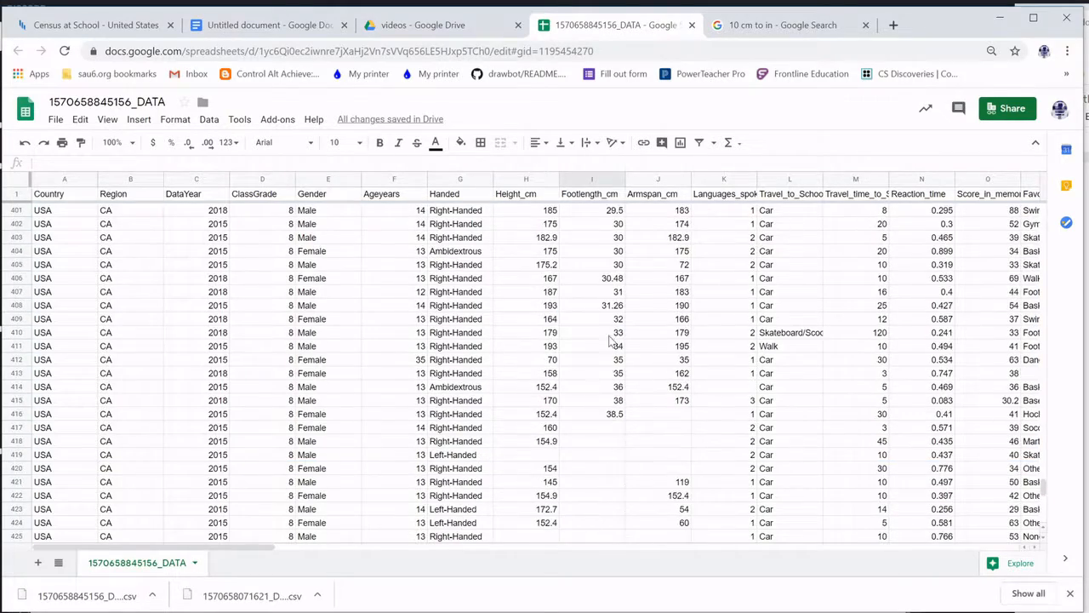
scroll(611, 340, up, 20)
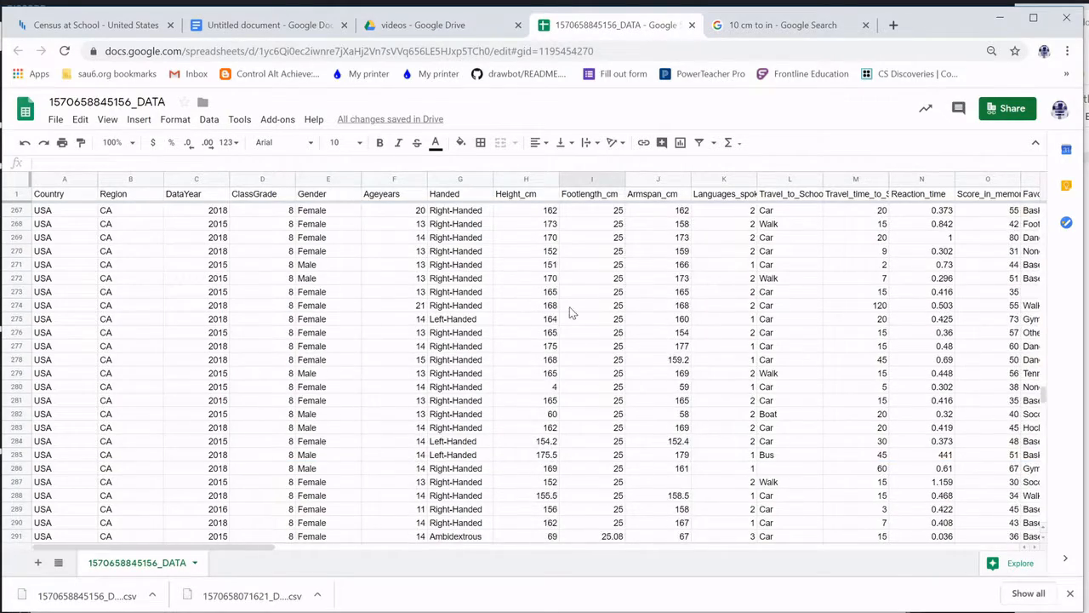
scroll(579, 309, up, 20)
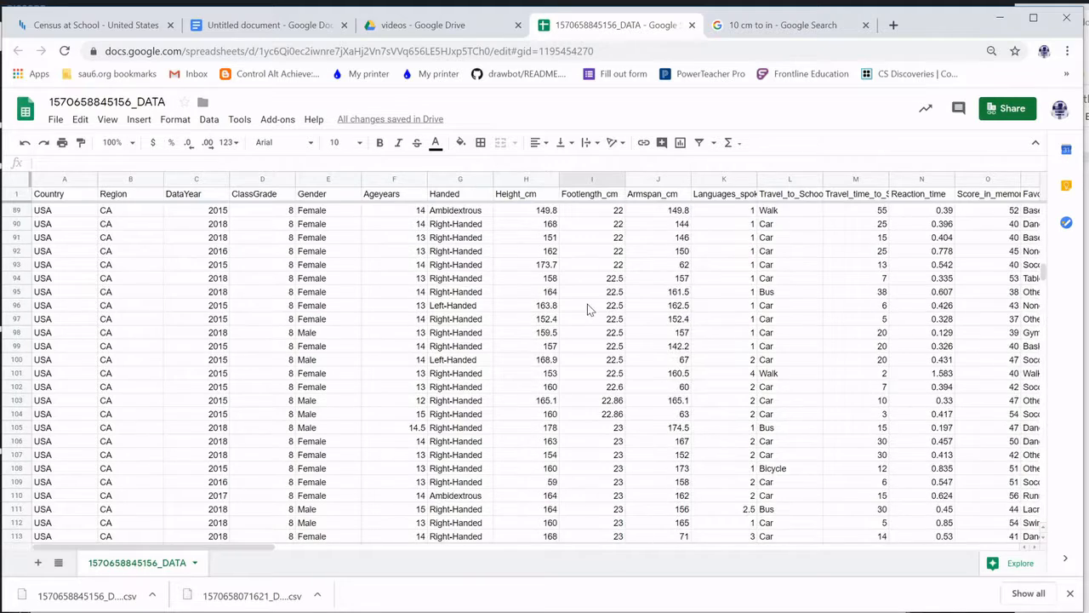
scroll(587, 308, up, 15)
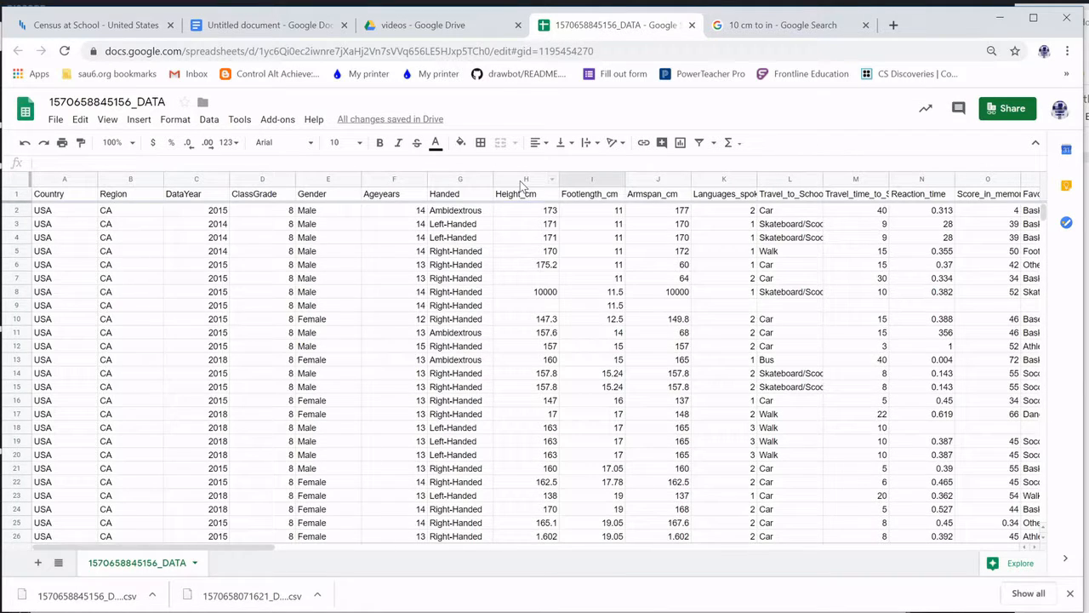
Sort the sheet A → Z by Height_cm, bringing heights 1, 1.602 and 4 cm to the top
right_click(521, 184)
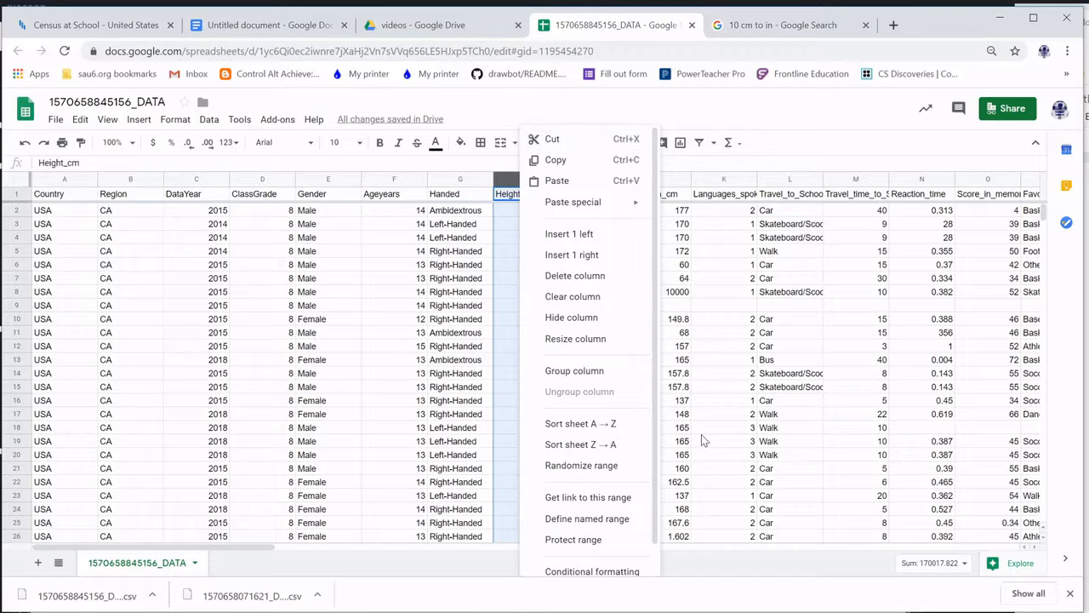
click(606, 424)
click(523, 216)
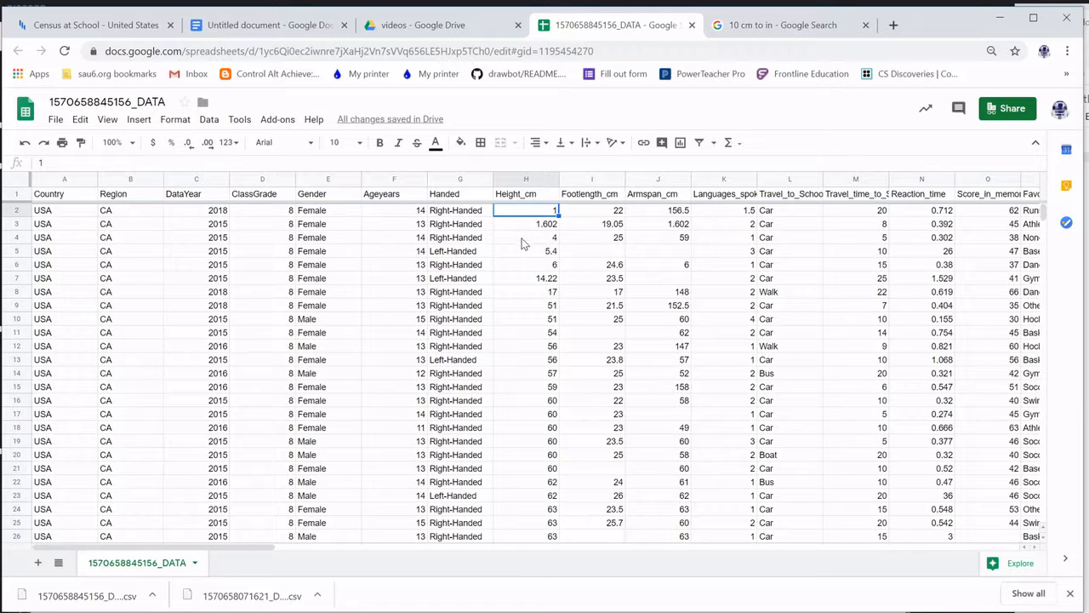
Check the low heights (17 in row 8, 51 in row 9) and select rows 2–8
click(544, 308)
key(Down)
key(Down)
key(Down)
key(Down)
key(Down)
key(Down)
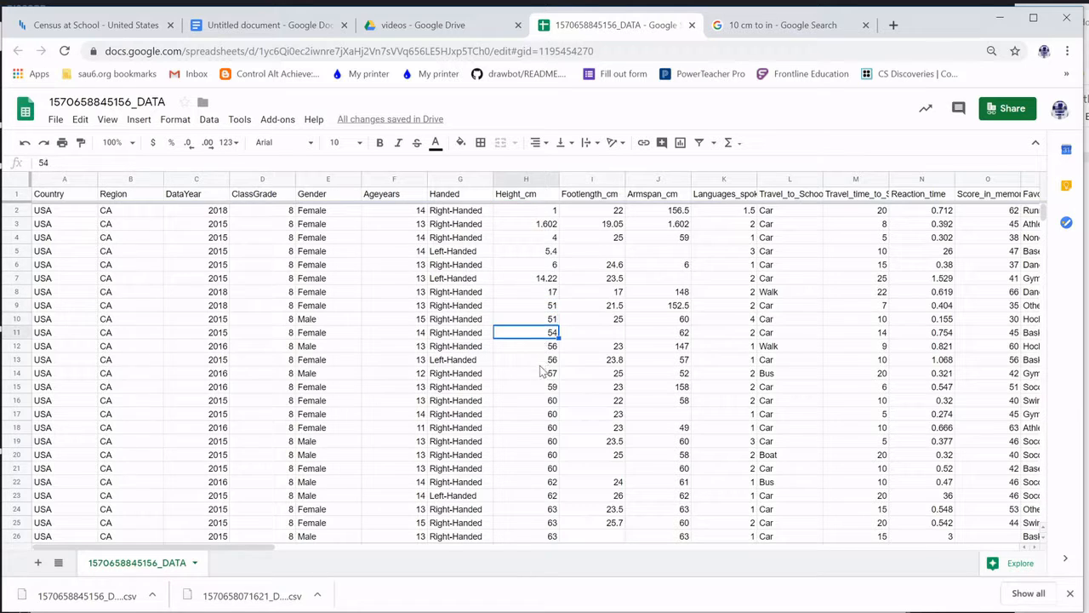
click(542, 297)
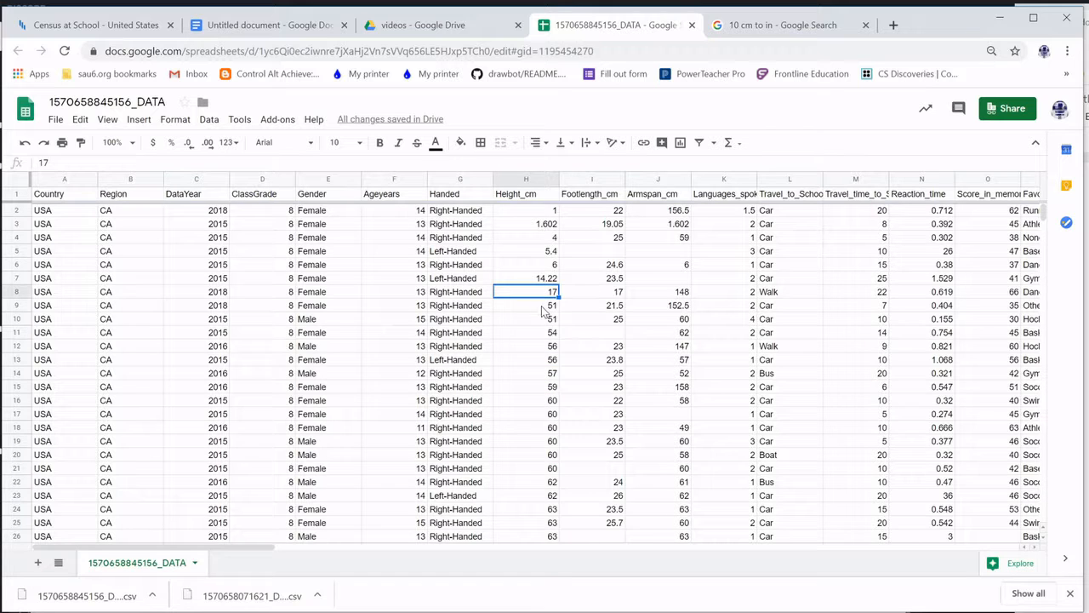
click(541, 308)
click(534, 290)
click(533, 282)
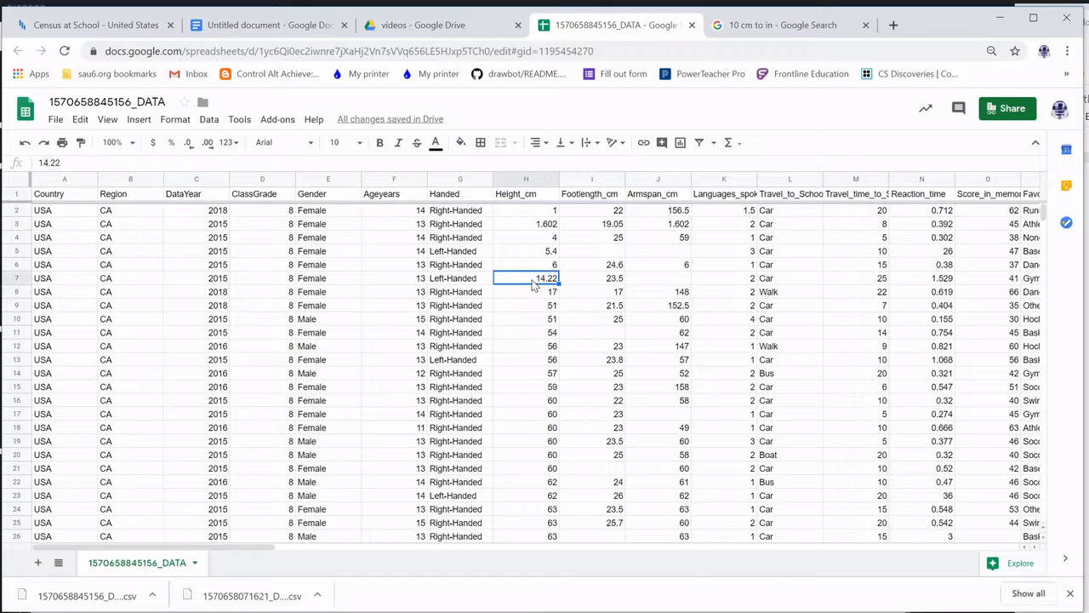
click(537, 296)
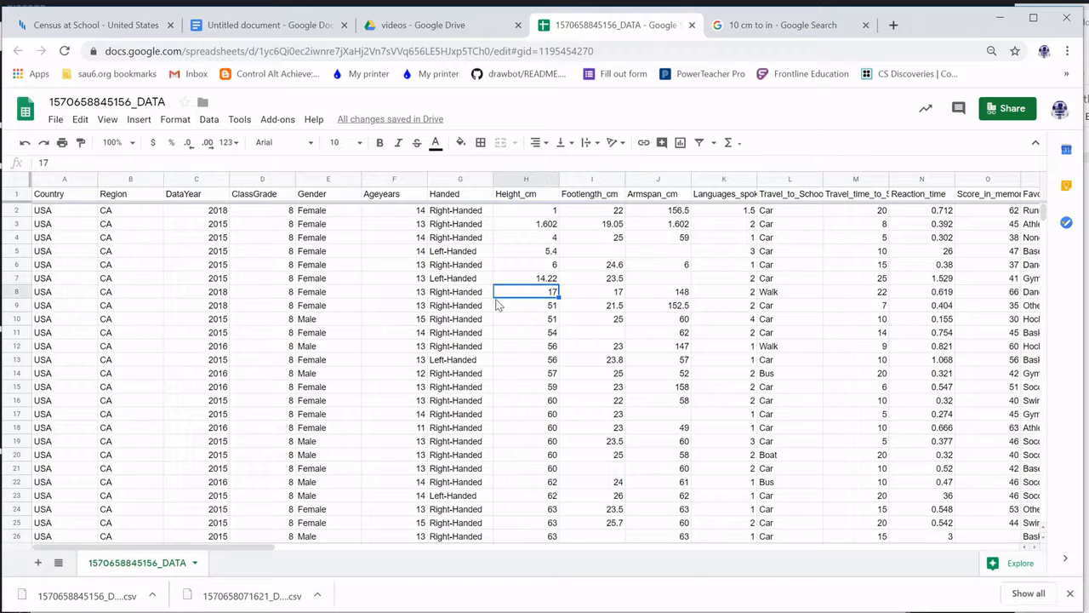
click(15, 298)
shift+click(15, 211)
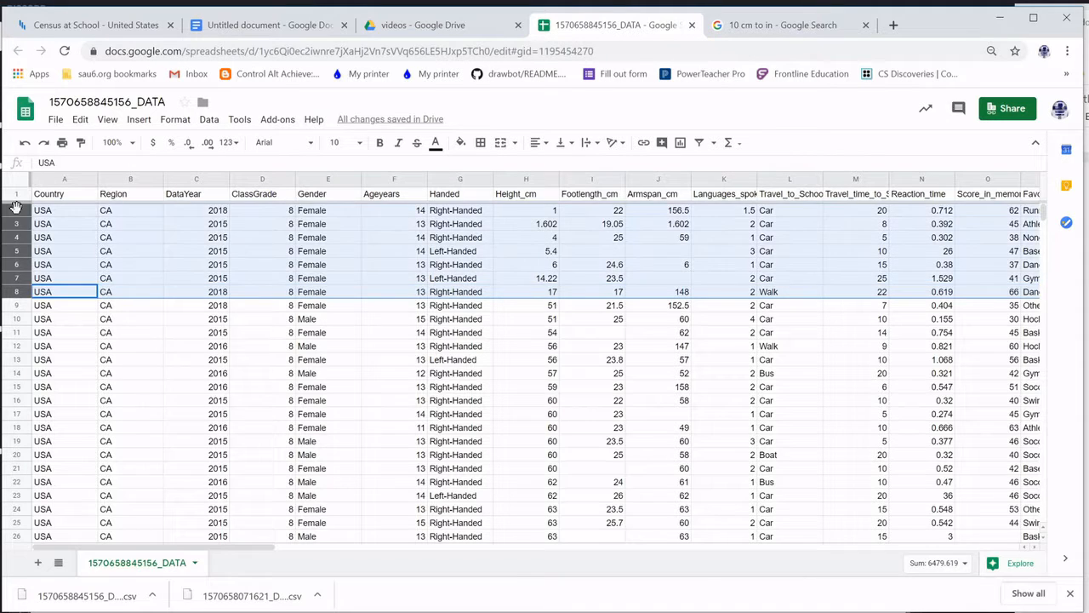
Delete rows 2–8, which hold the impossibly small heights from 1 to 17
right_click(20, 230)
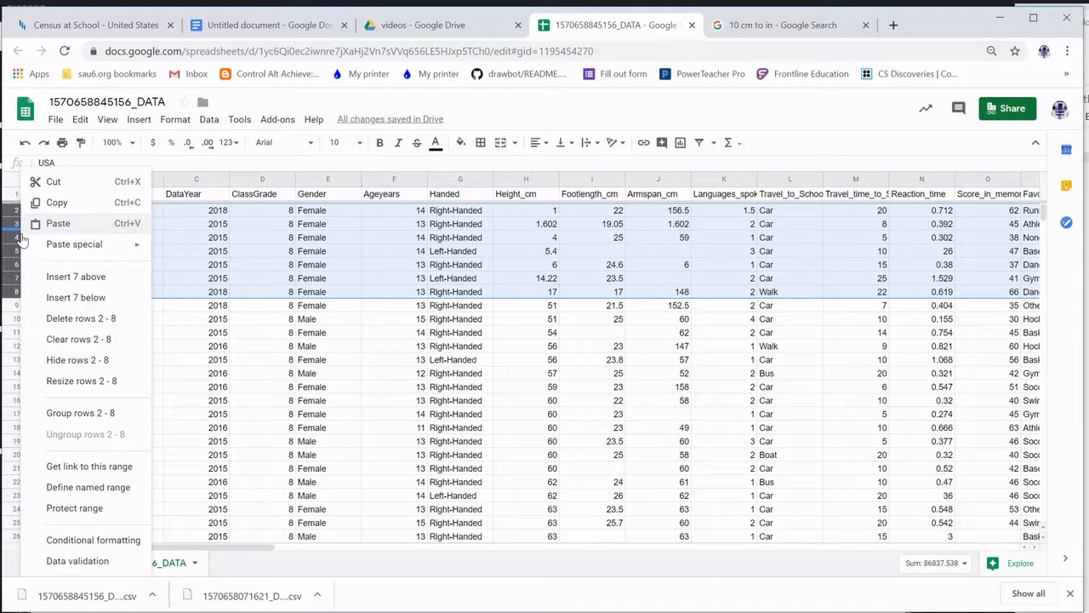
click(84, 319)
click(538, 266)
Delete rows 432–438, which hold the outlier heights from 243.8 up to 88888
scroll(532, 350, down, 10)
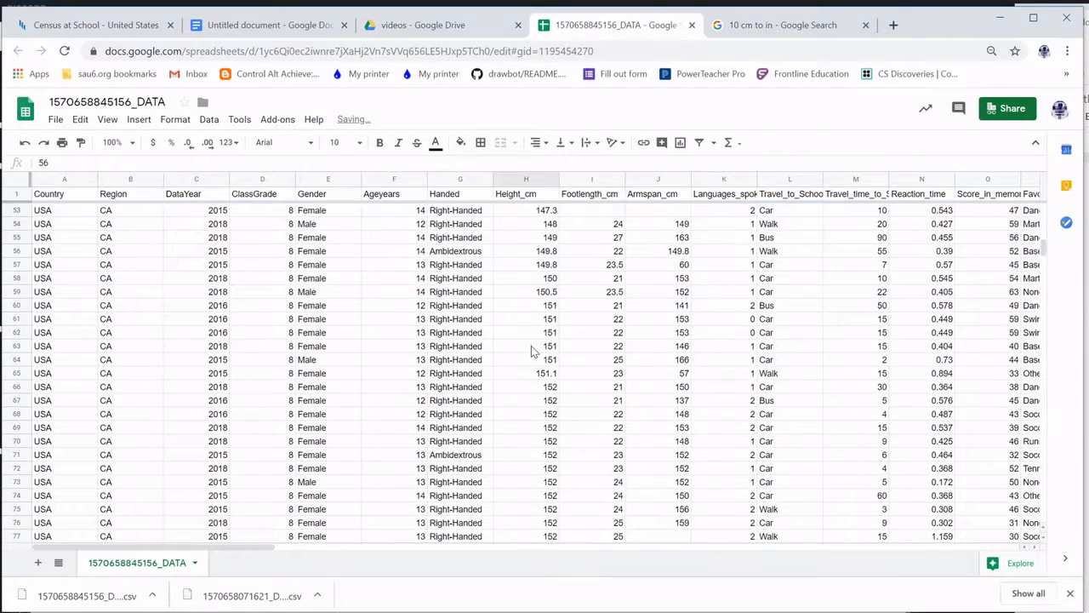
scroll(532, 350, down, 20)
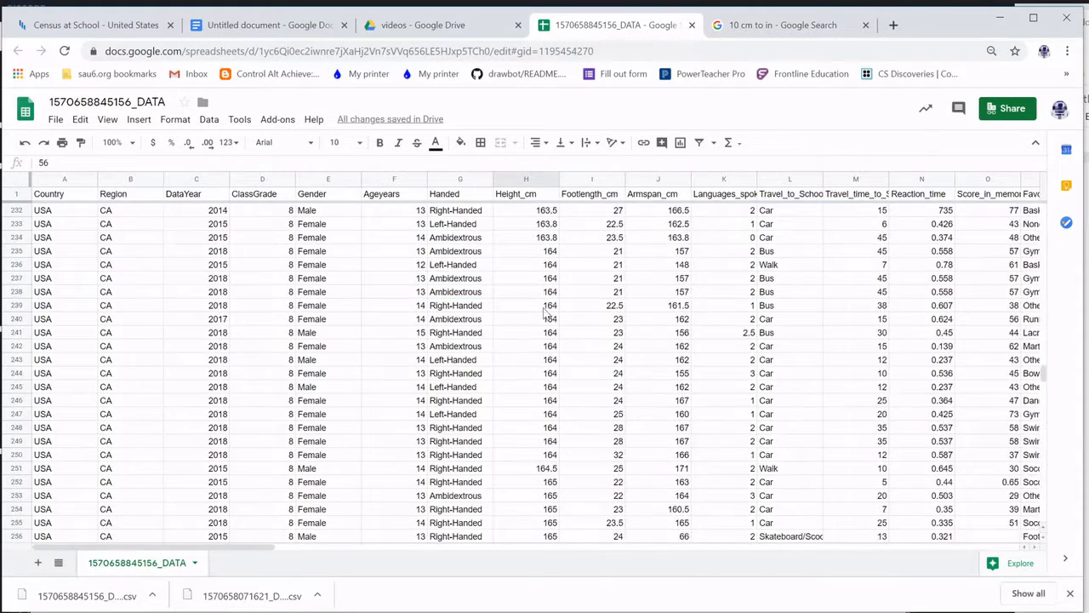
scroll(551, 412, down, 9)
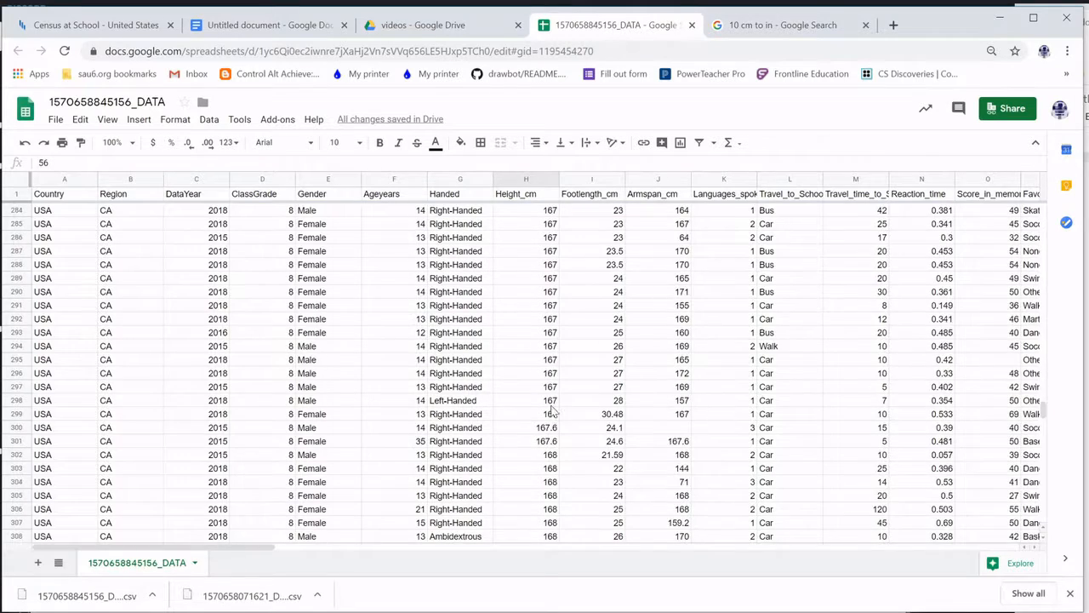
scroll(552, 412, down, 20)
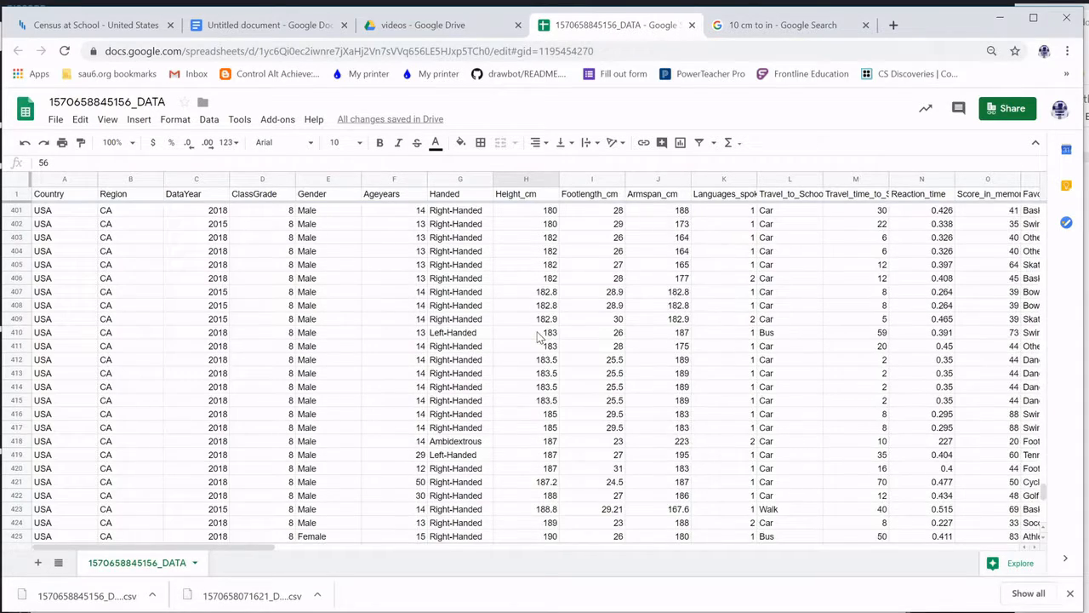
scroll(539, 337, down, 3)
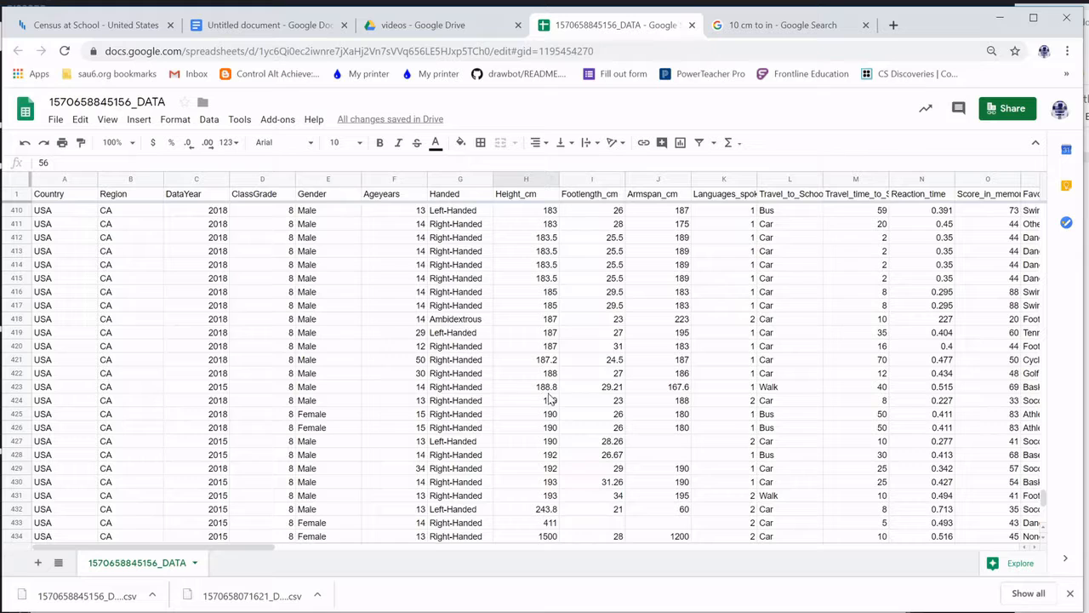
scroll(551, 485, down, 1)
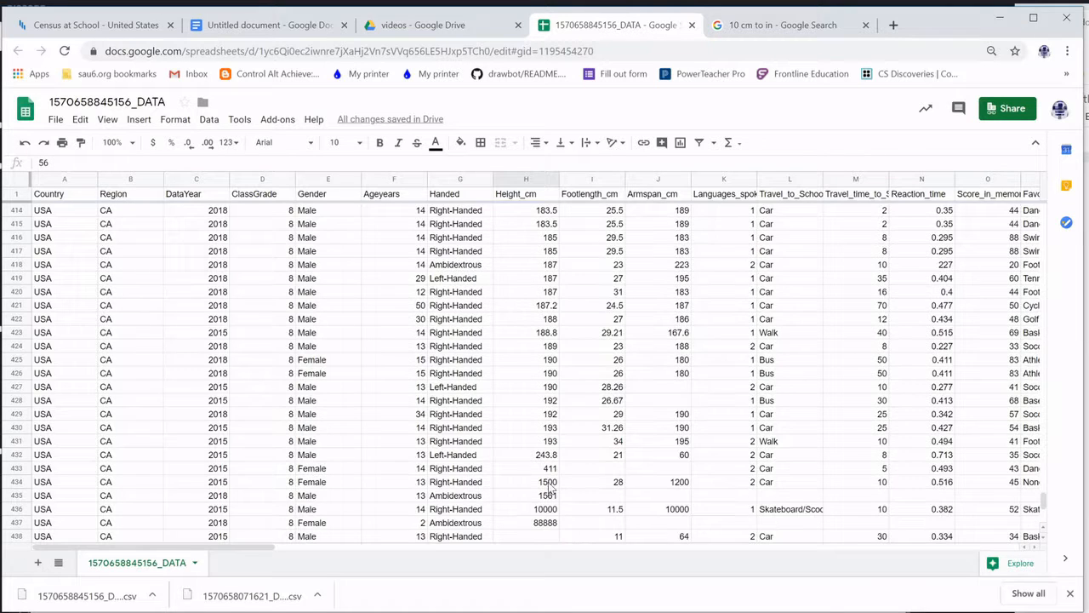
click(549, 458)
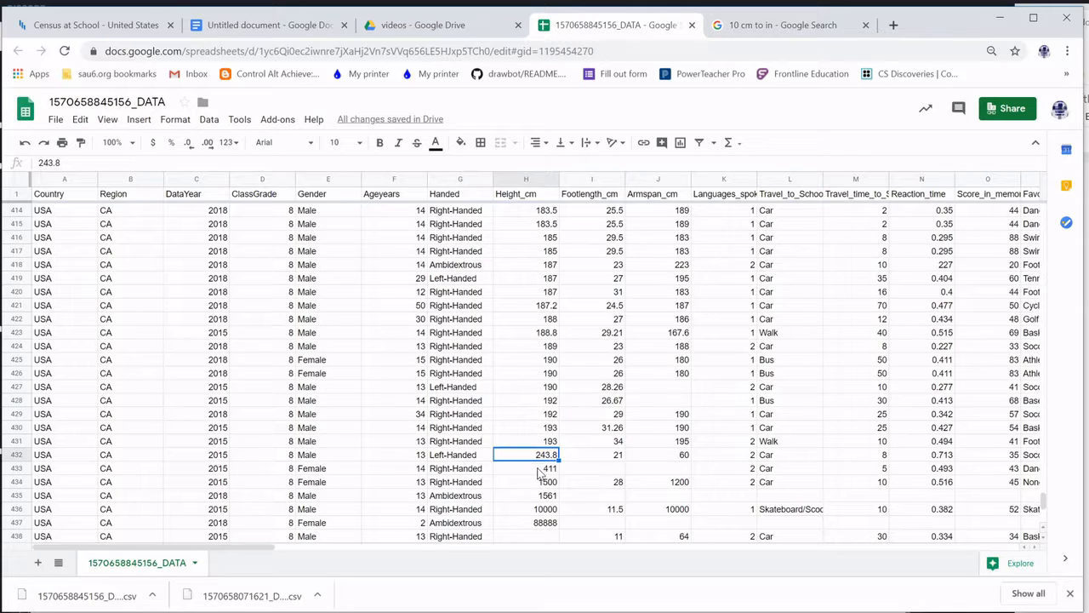
scroll(545, 464, down, 3)
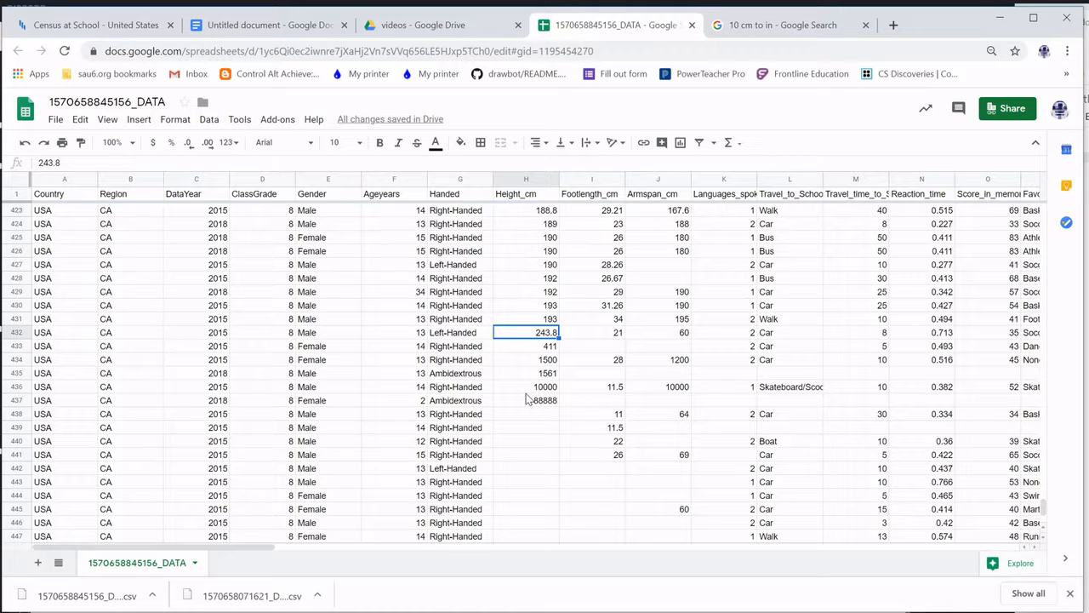
click(14, 334)
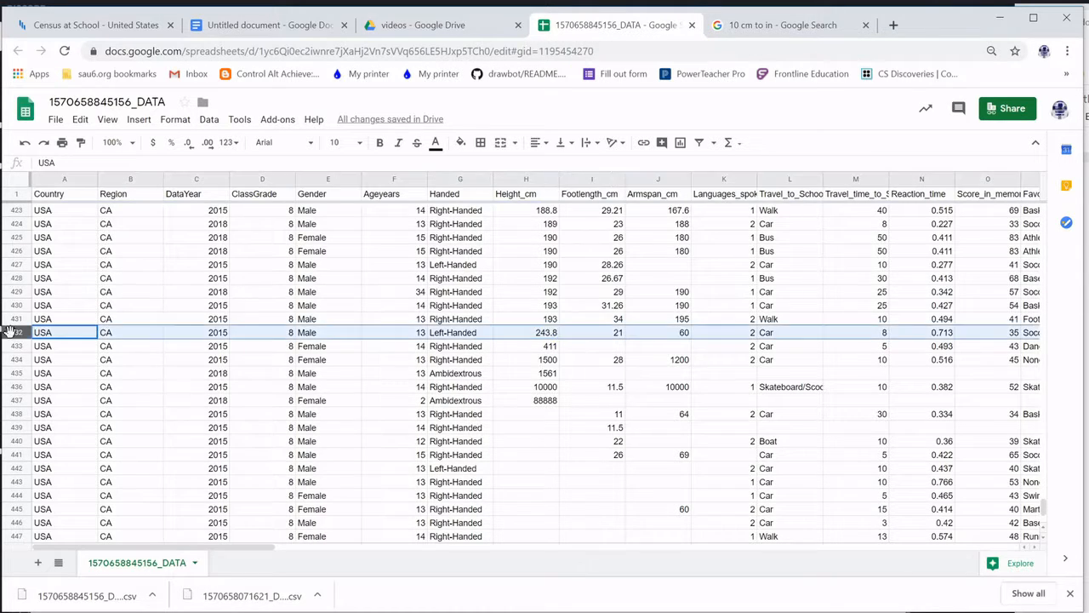
shift+click(13, 414)
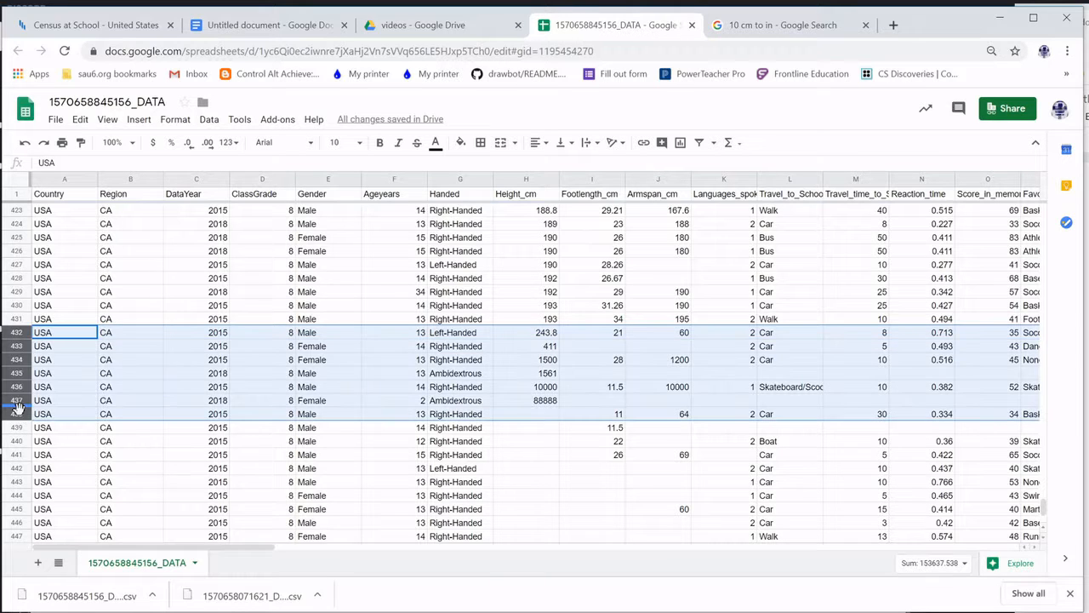
right_click(25, 387)
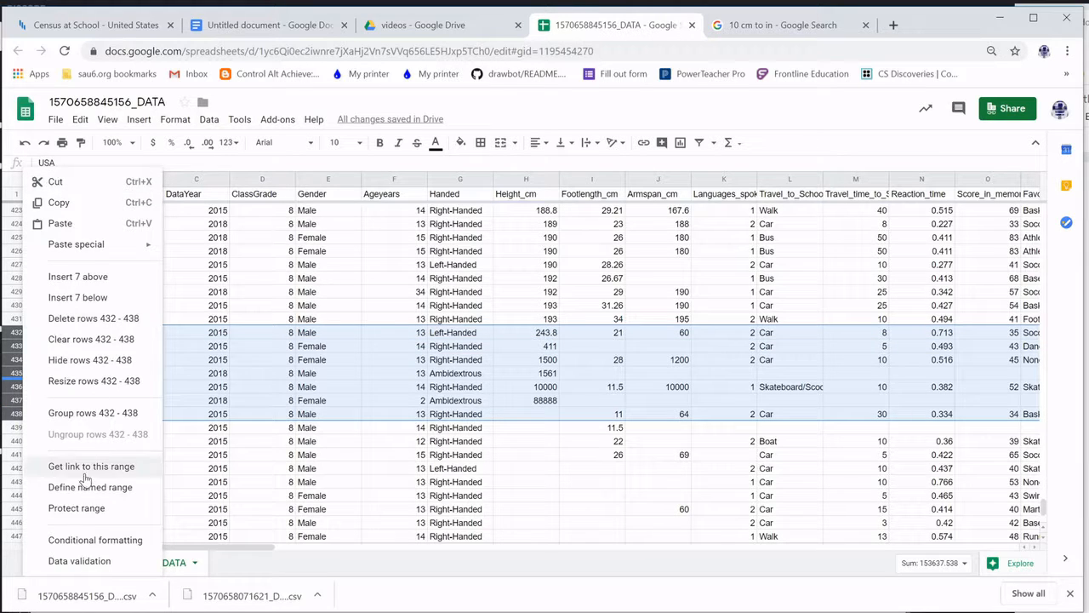
click(93, 318)
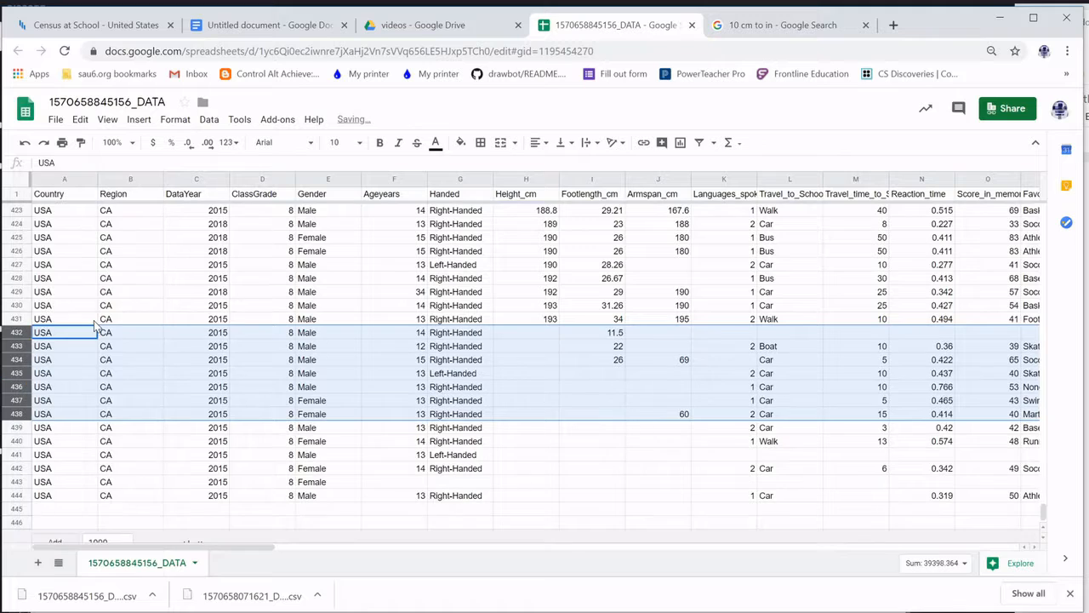
click(689, 442)
scroll(559, 458, up, 5)
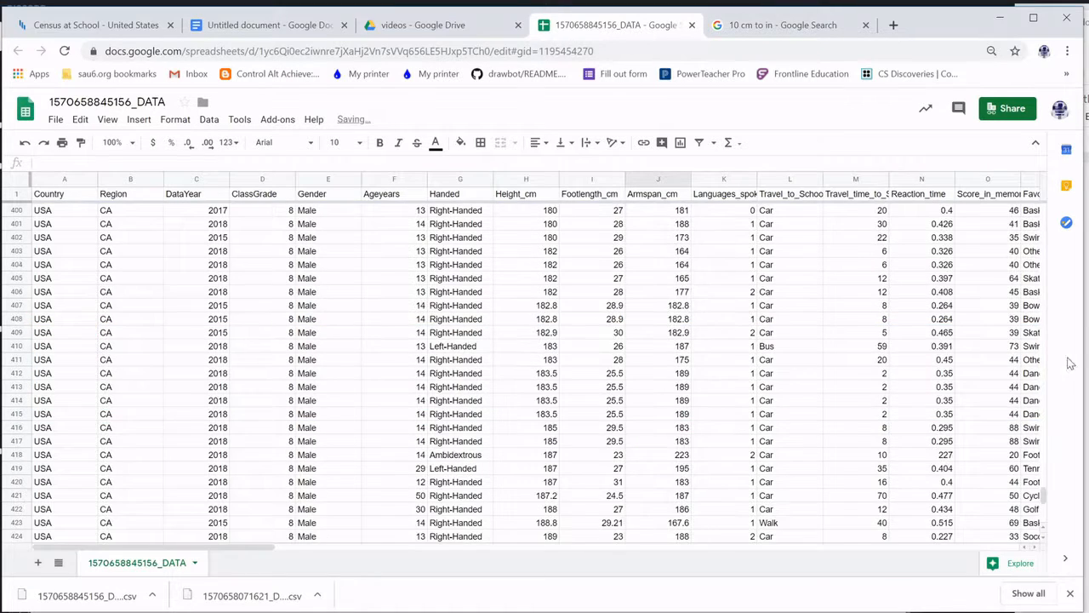
drag(1046, 502, 1052, 214)
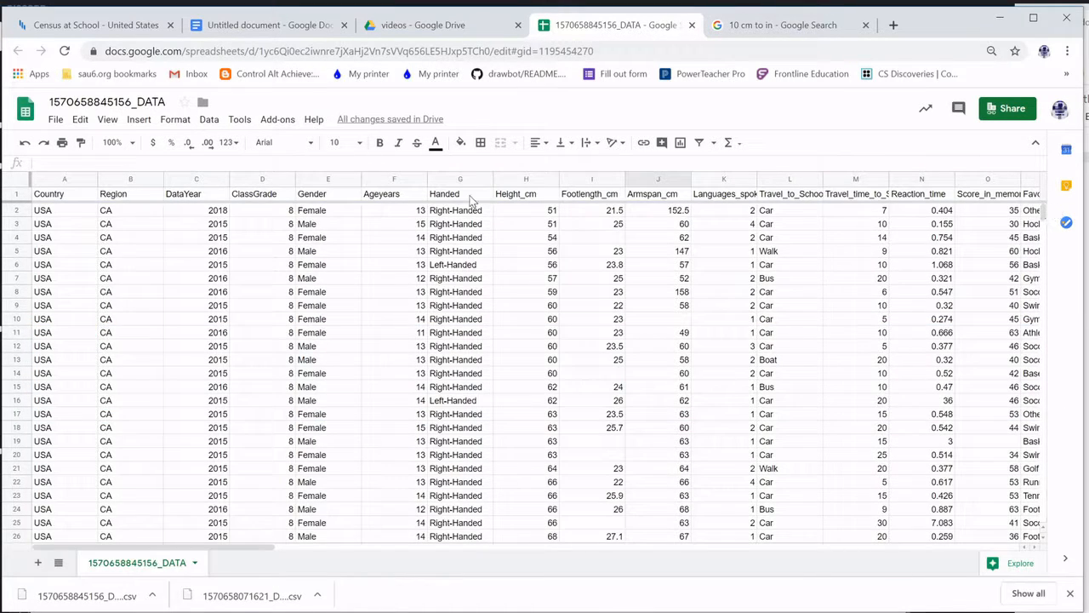
Insert a scatter chart of the Height_cm and Footlength_cm columns H and I
click(525, 180)
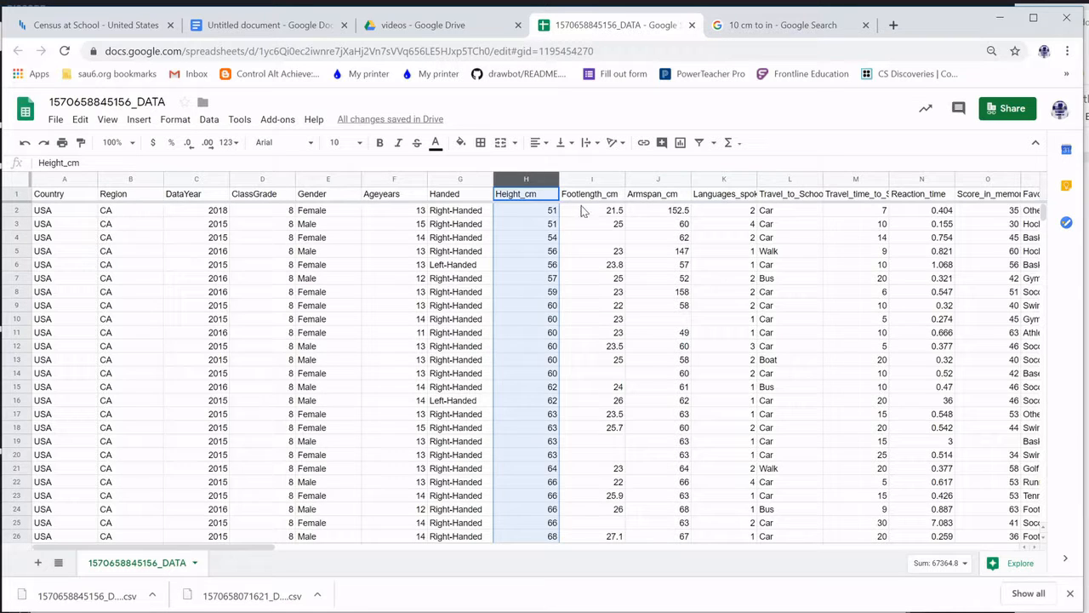
ctrl+click(591, 181)
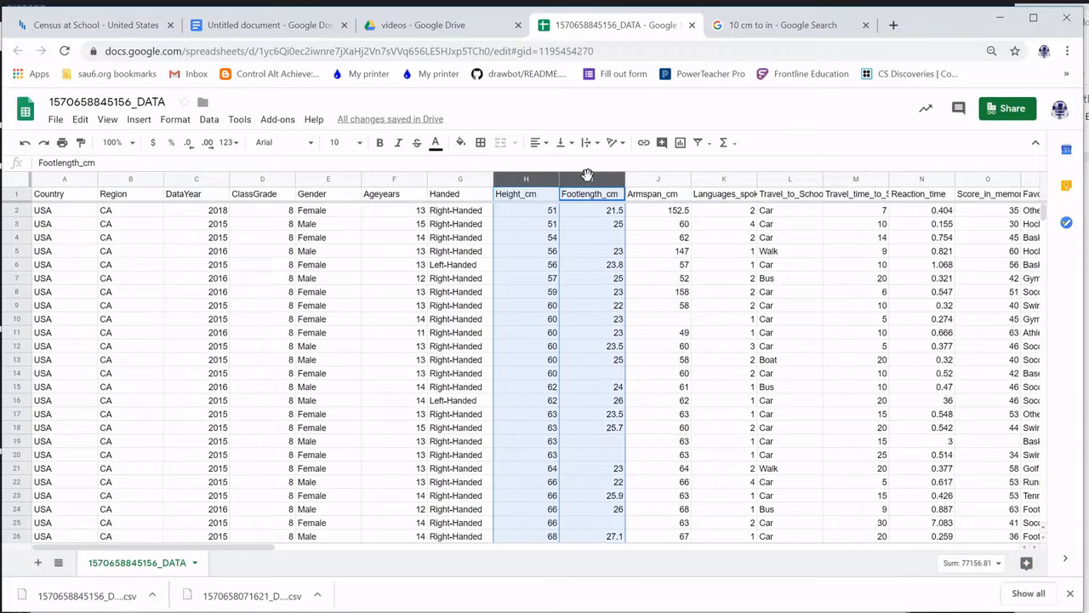
click(680, 143)
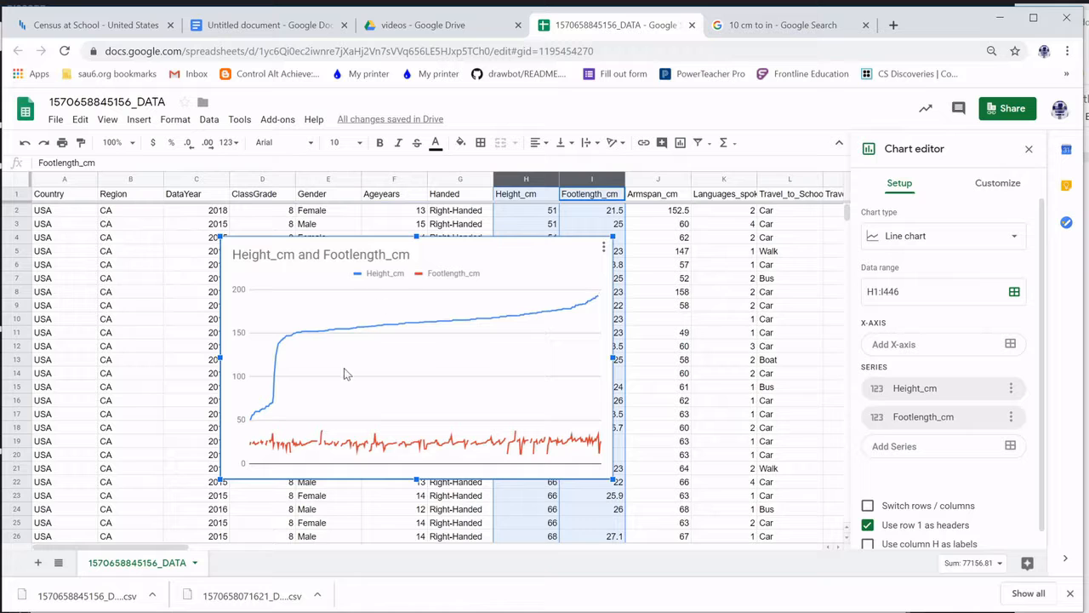
click(990, 238)
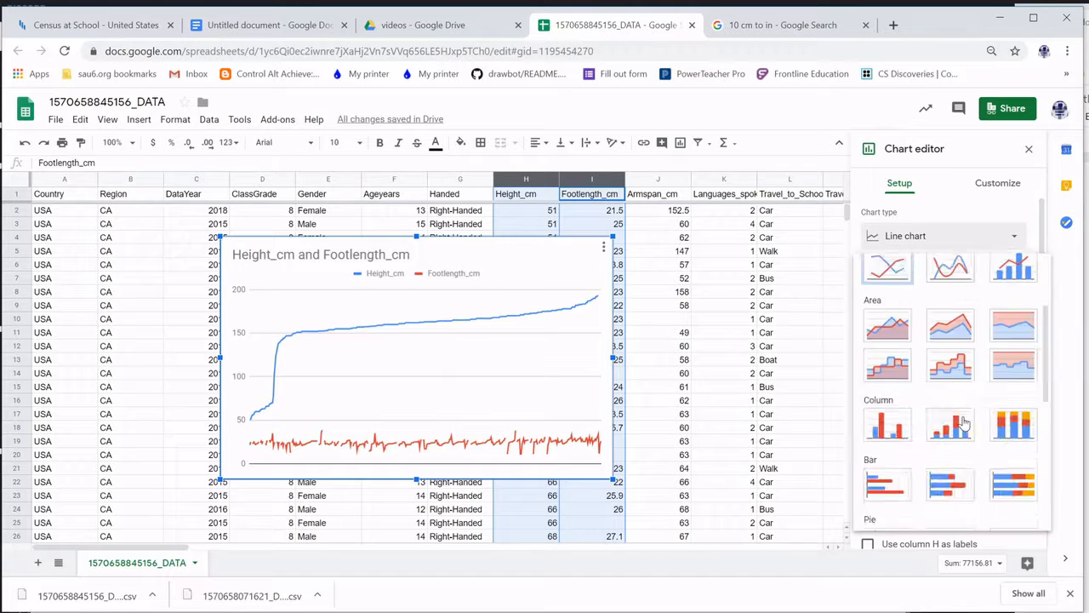
scroll(902, 451, down, 5)
click(888, 376)
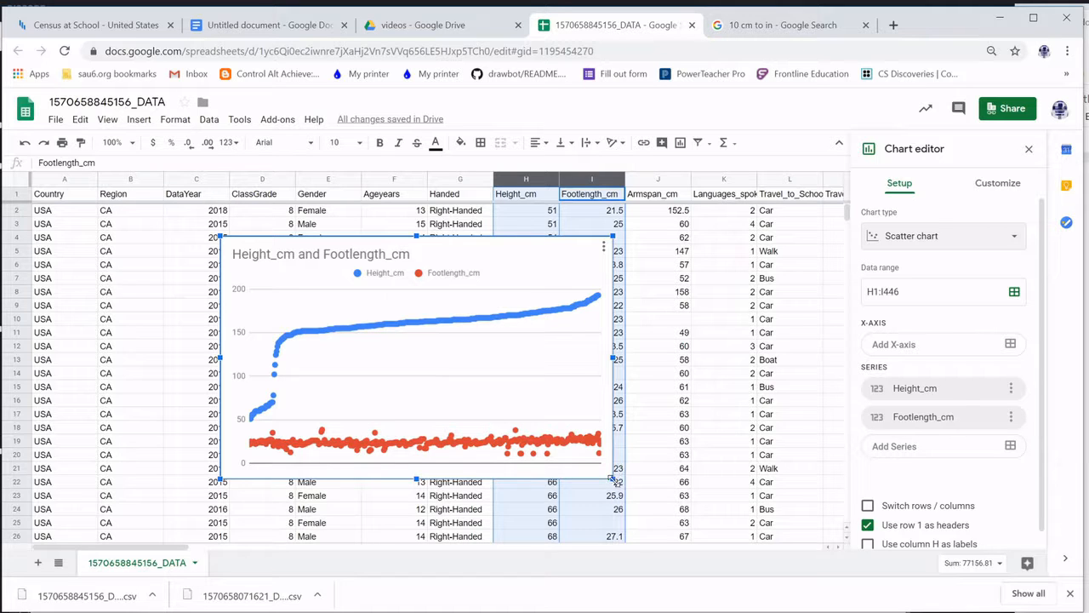
Resize the scatter chart and position it over the sheet data with its title visible
drag(613, 480, 915, 606)
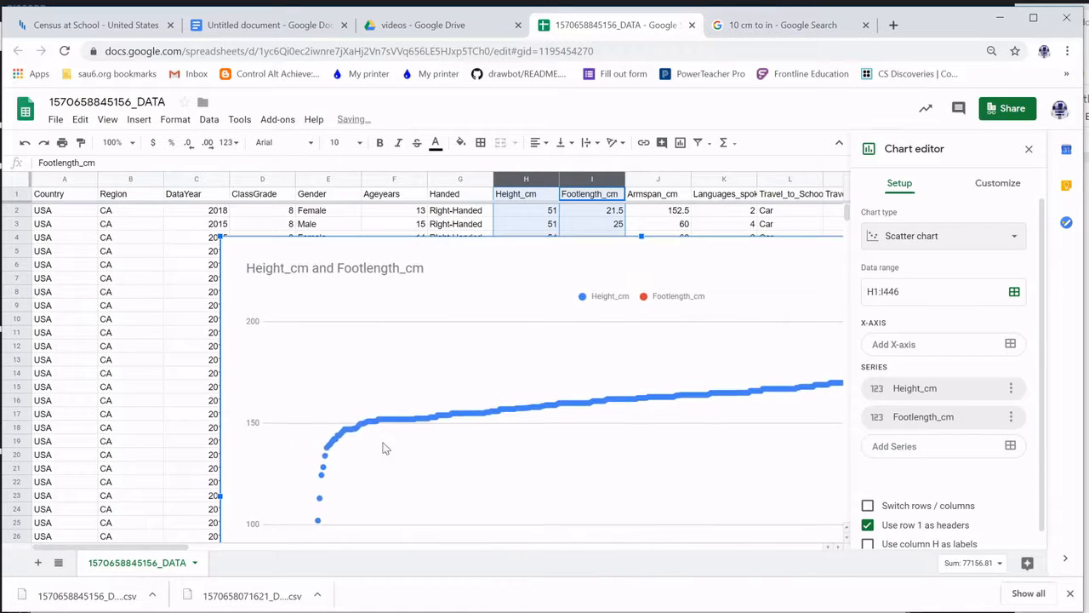
scroll(439, 353, down, 3)
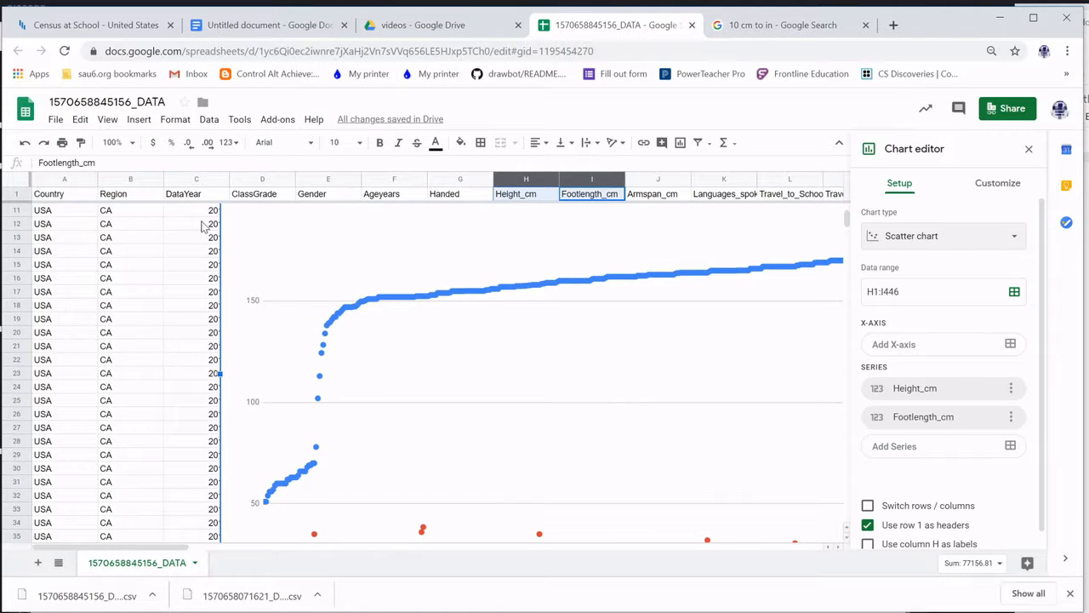
drag(304, 276, 150, 385)
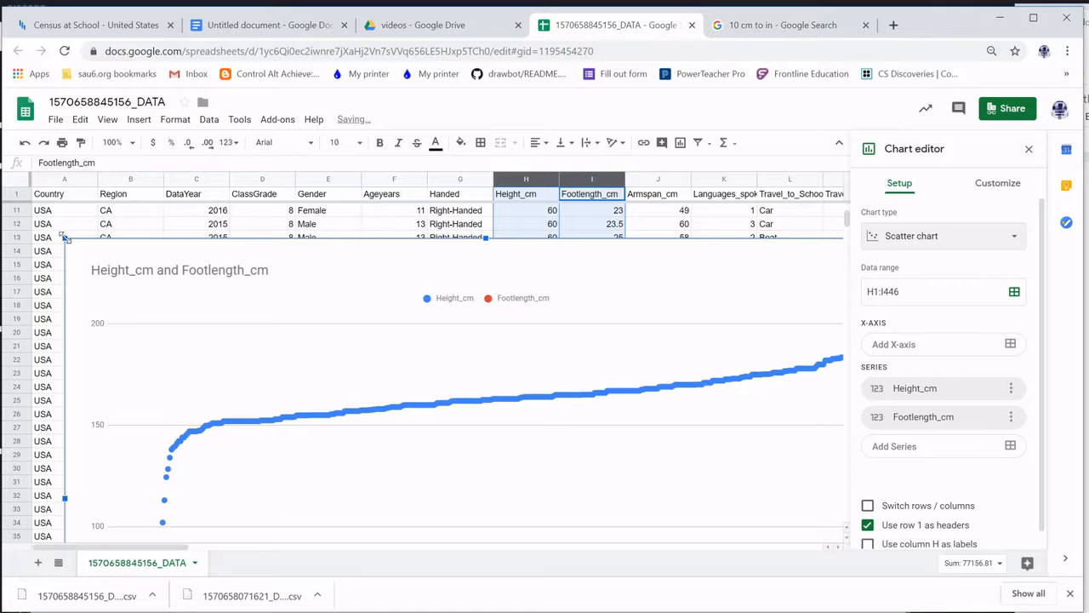
drag(65, 238, 477, 491)
drag(564, 510, 307, 240)
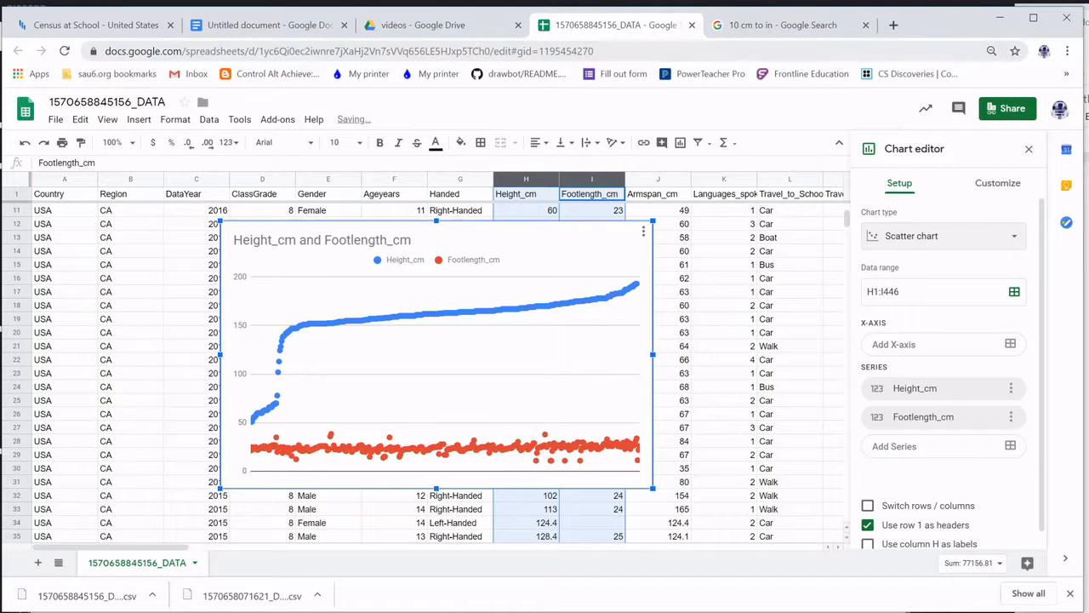